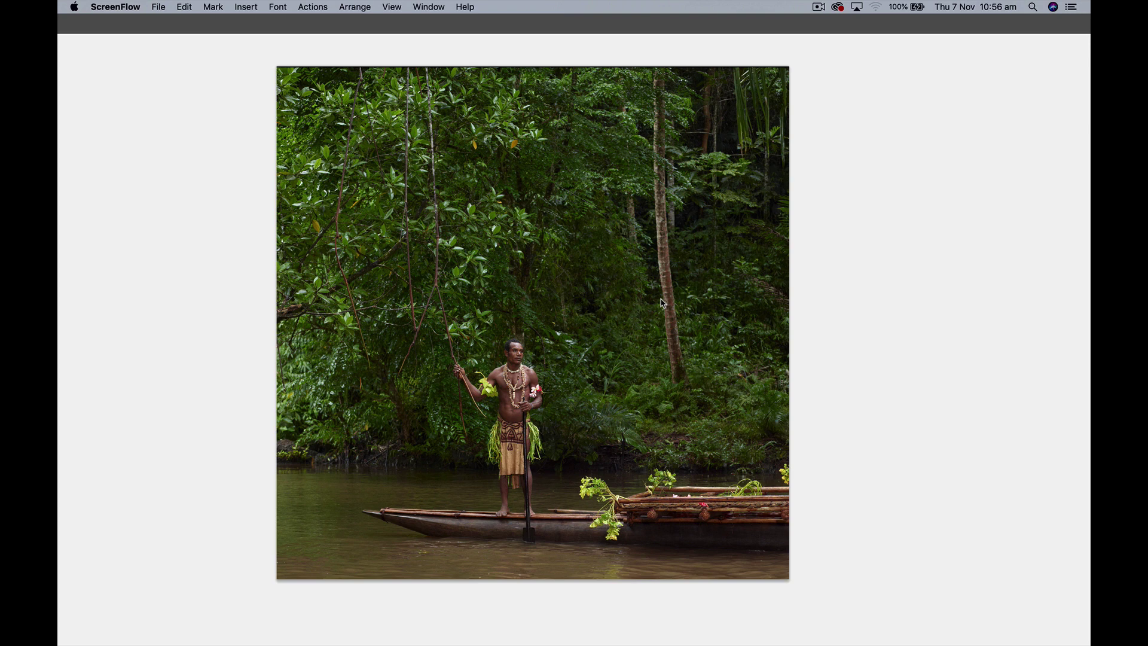
- Bring Photoshop forward and switch the jungle canoe photo to Lab Color mode
click(662, 303)
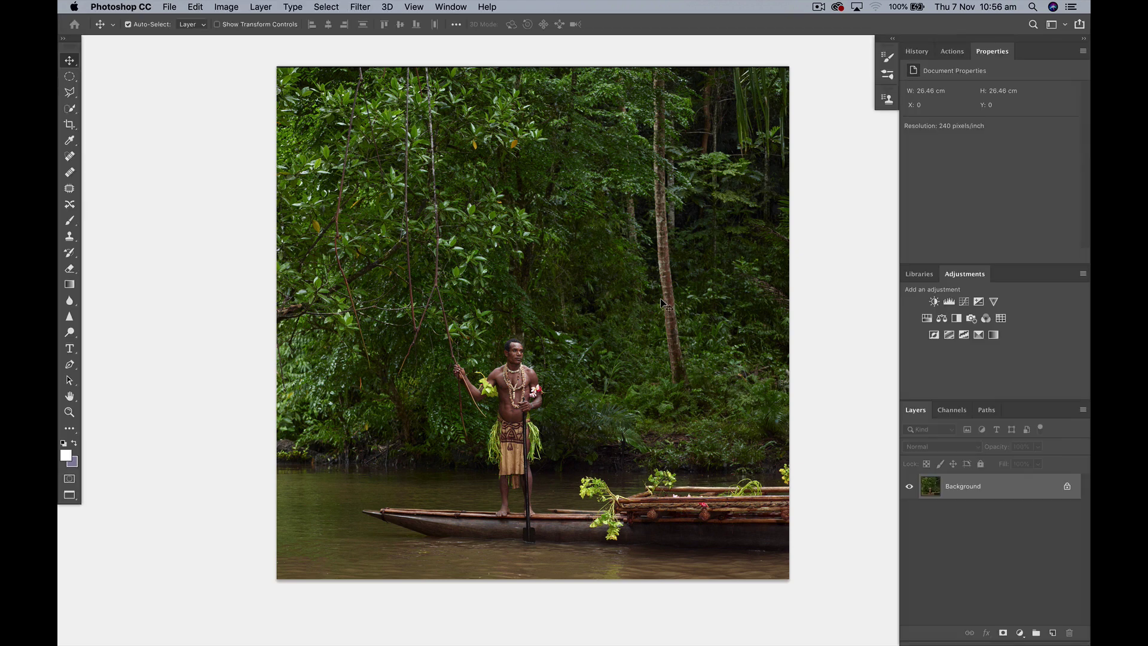
click(227, 8)
mouse_move(234, 21)
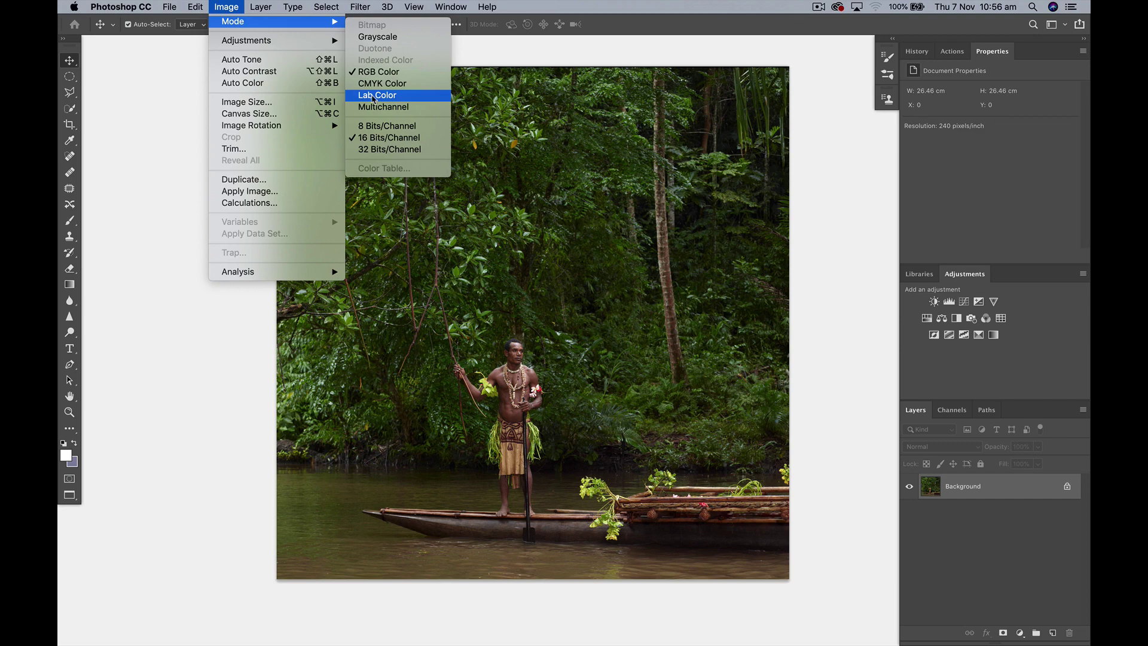
click(374, 95)
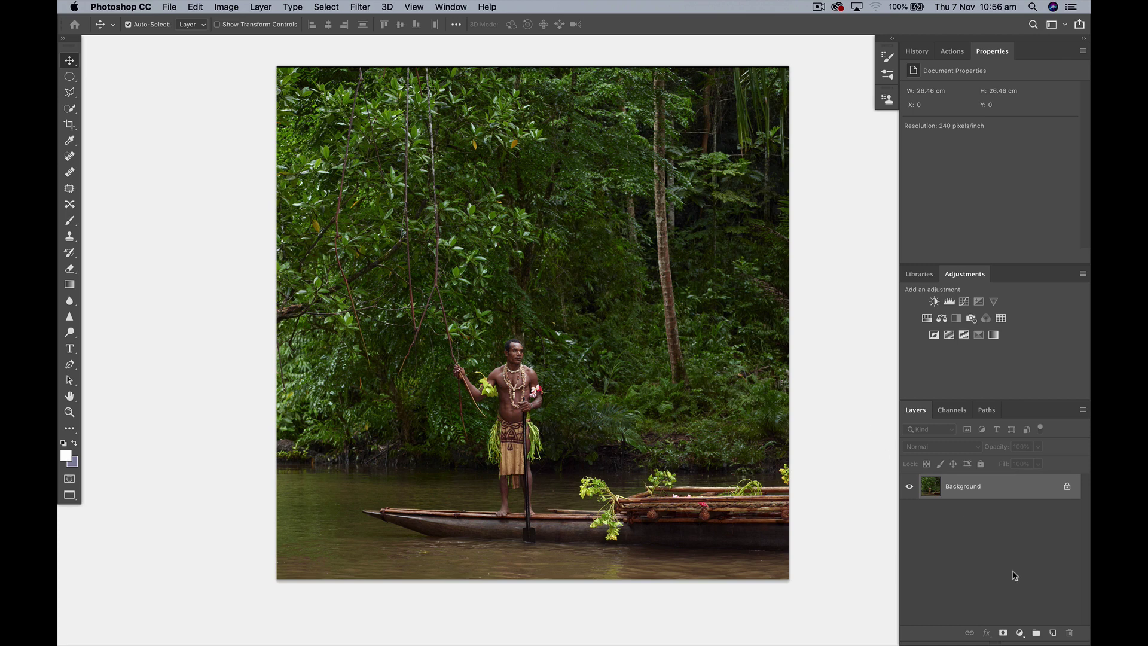
- Add Layer 1 and fill it with the Lightness channel using Apply Image
click(1052, 632)
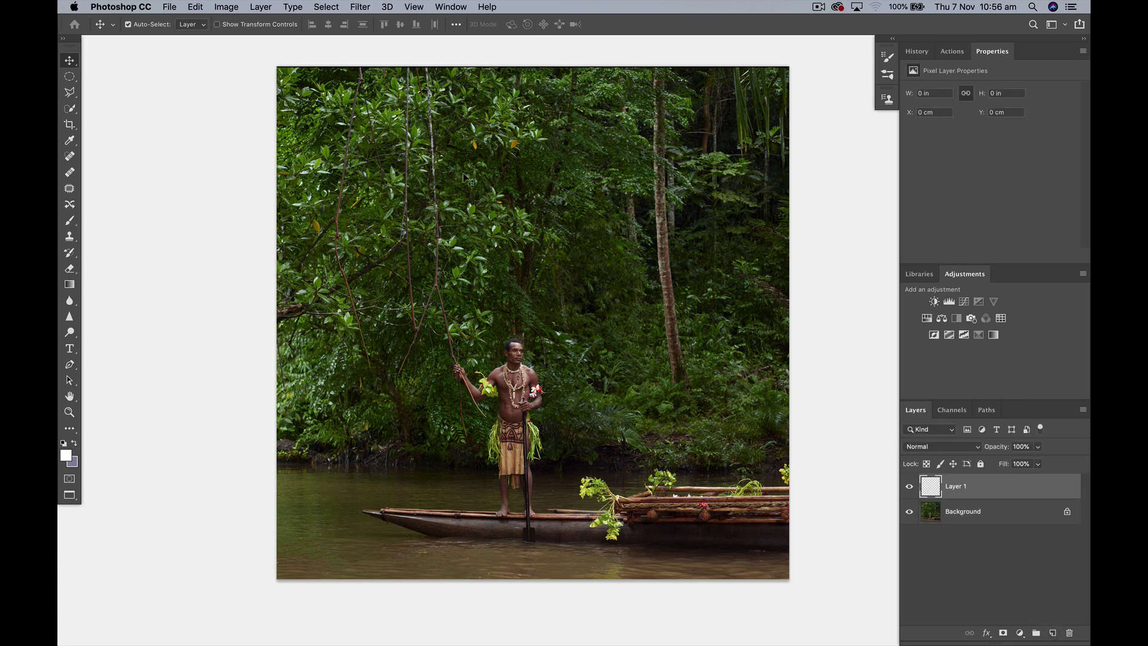
click(226, 7)
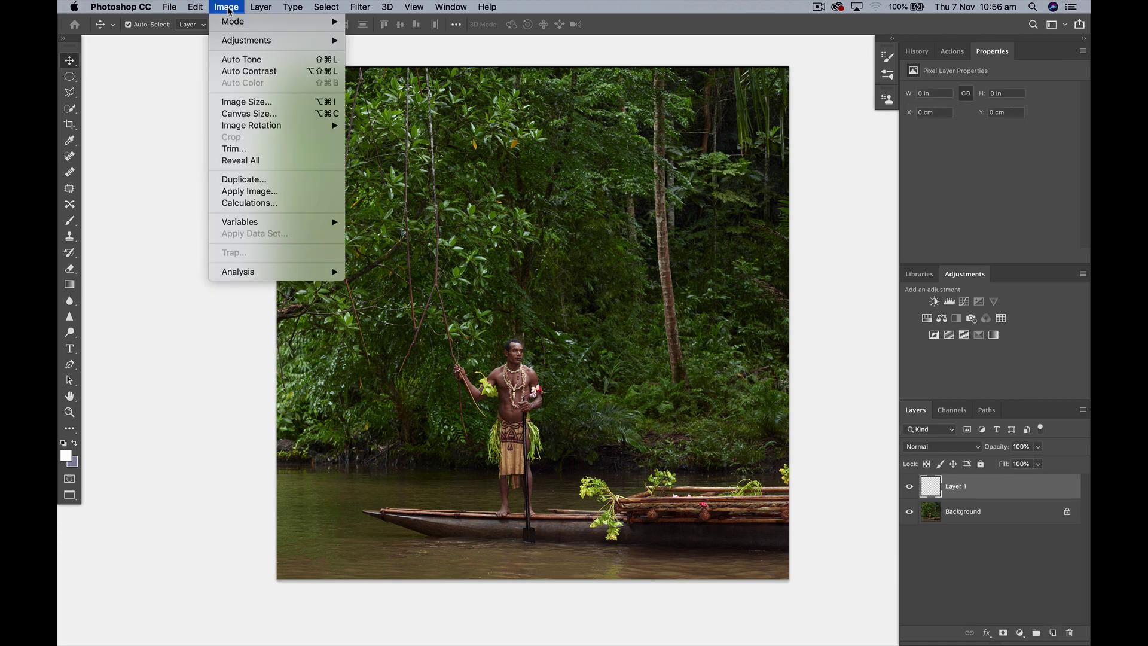
click(256, 194)
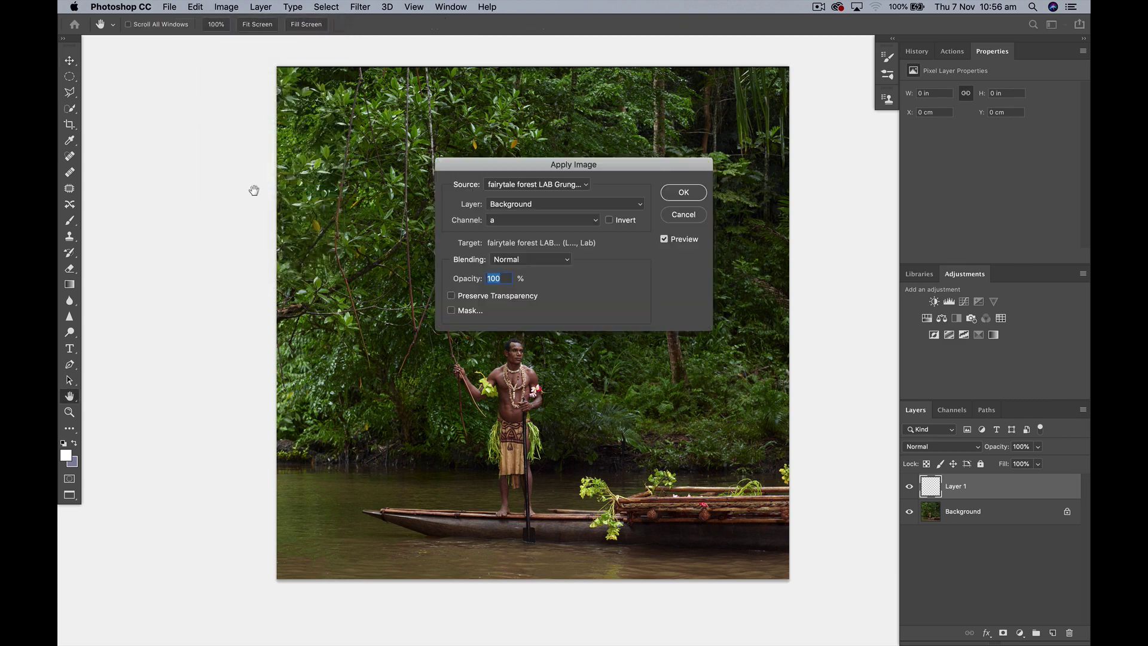
click(579, 222)
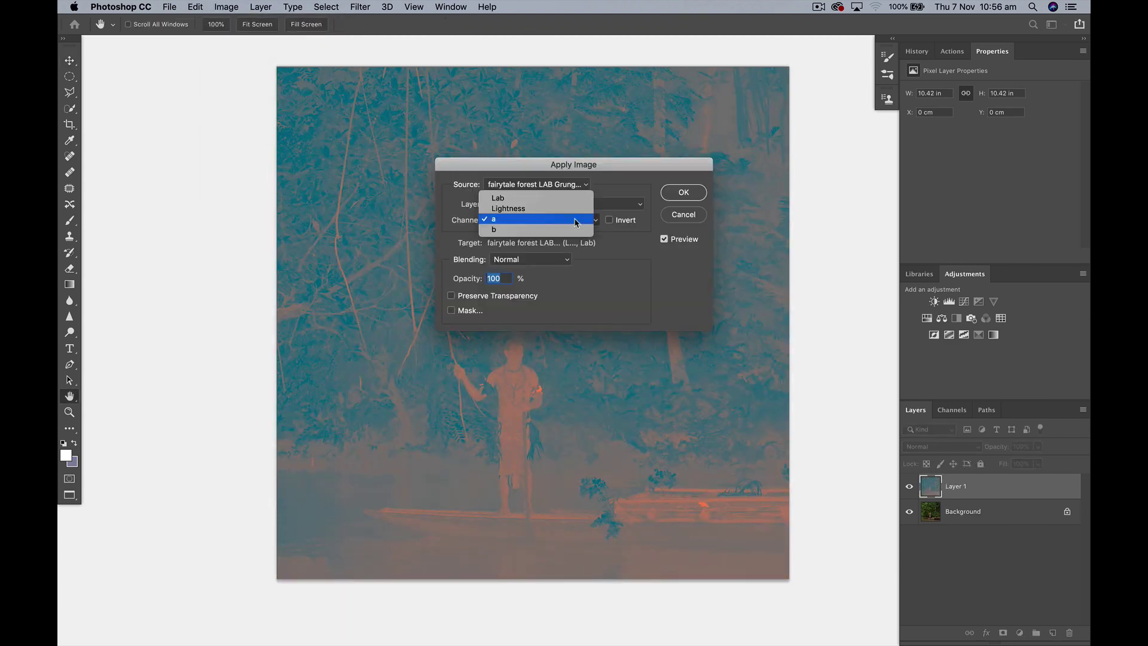
click(510, 210)
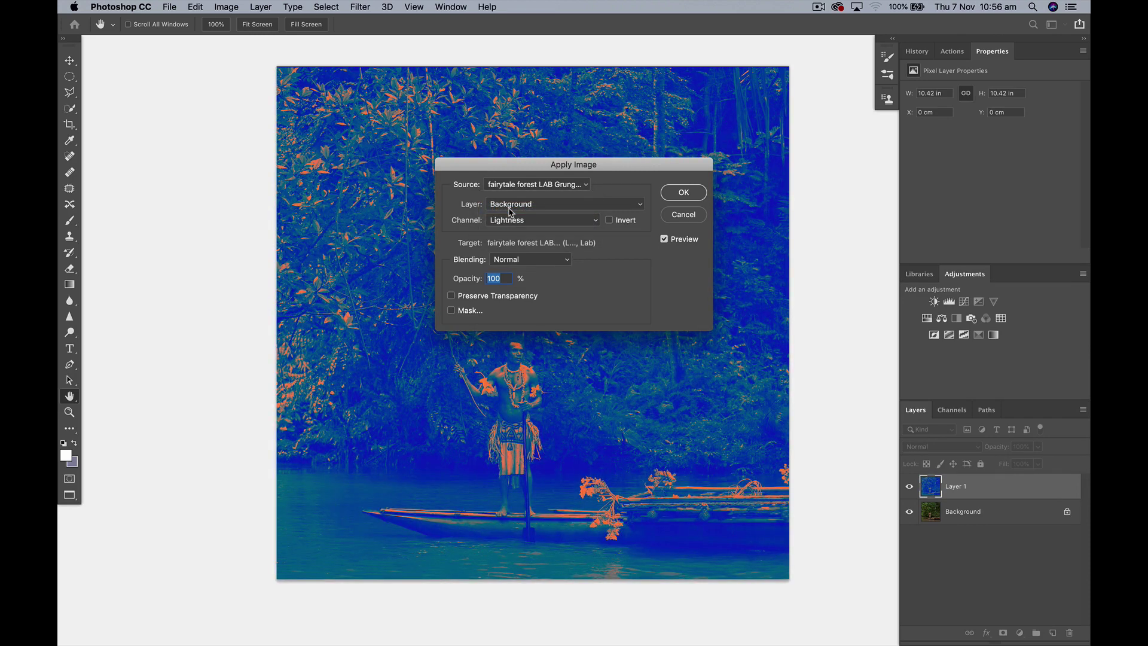
click(681, 194)
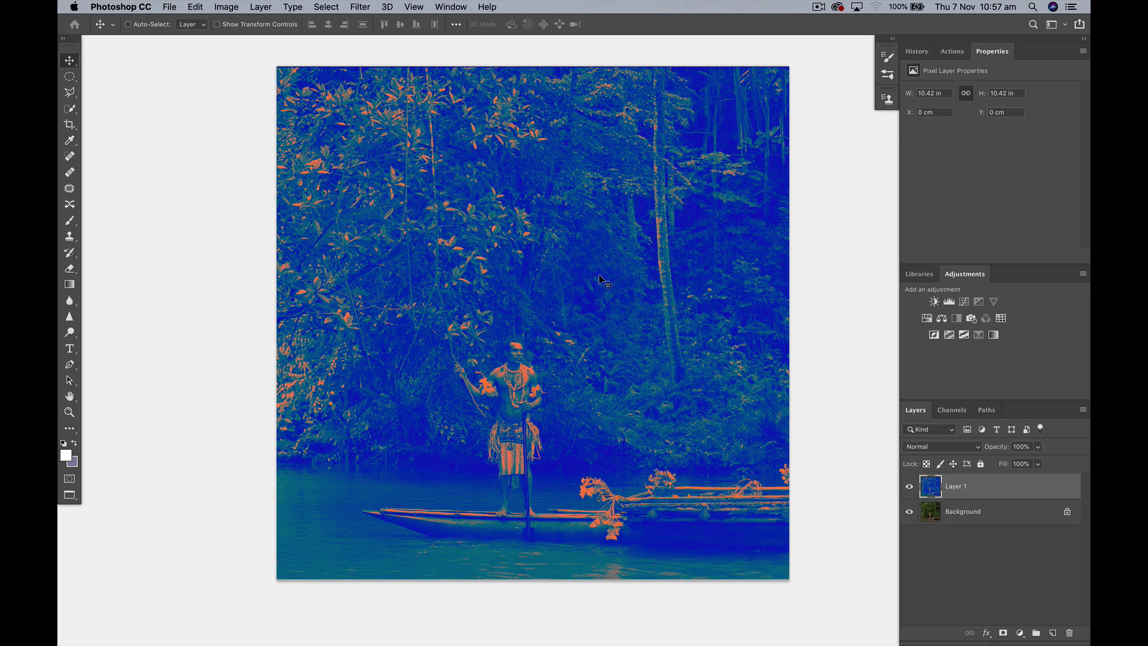
- Desaturate Layer 1, blend it in Overlay, and toggle its visibility to compare
key(super+shift+u)
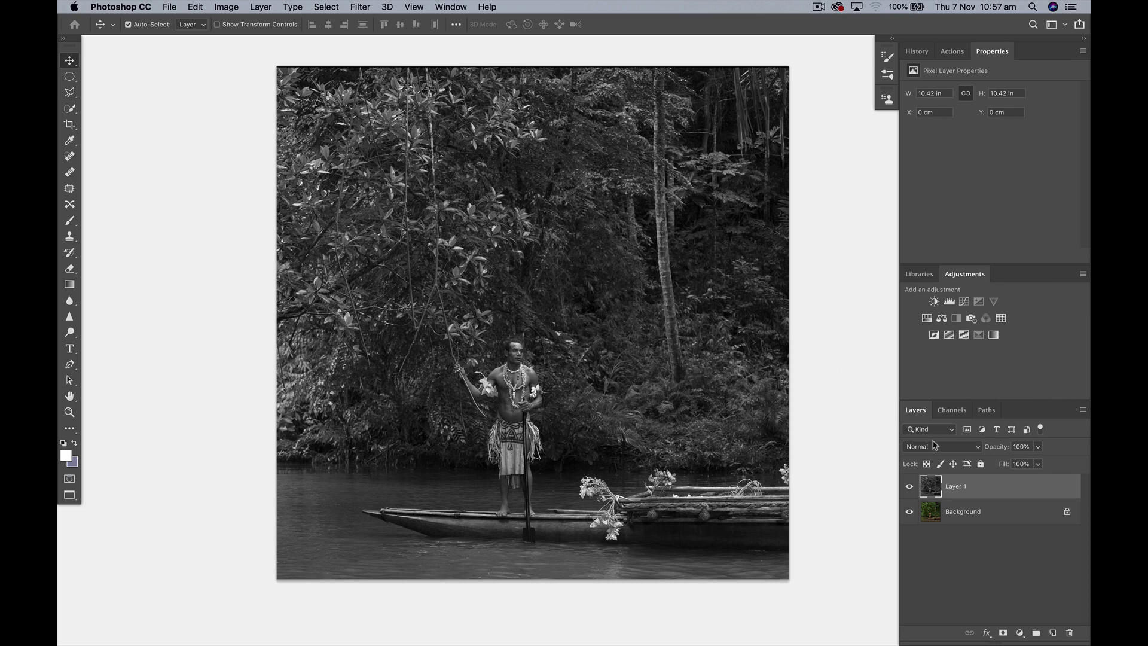
click(937, 446)
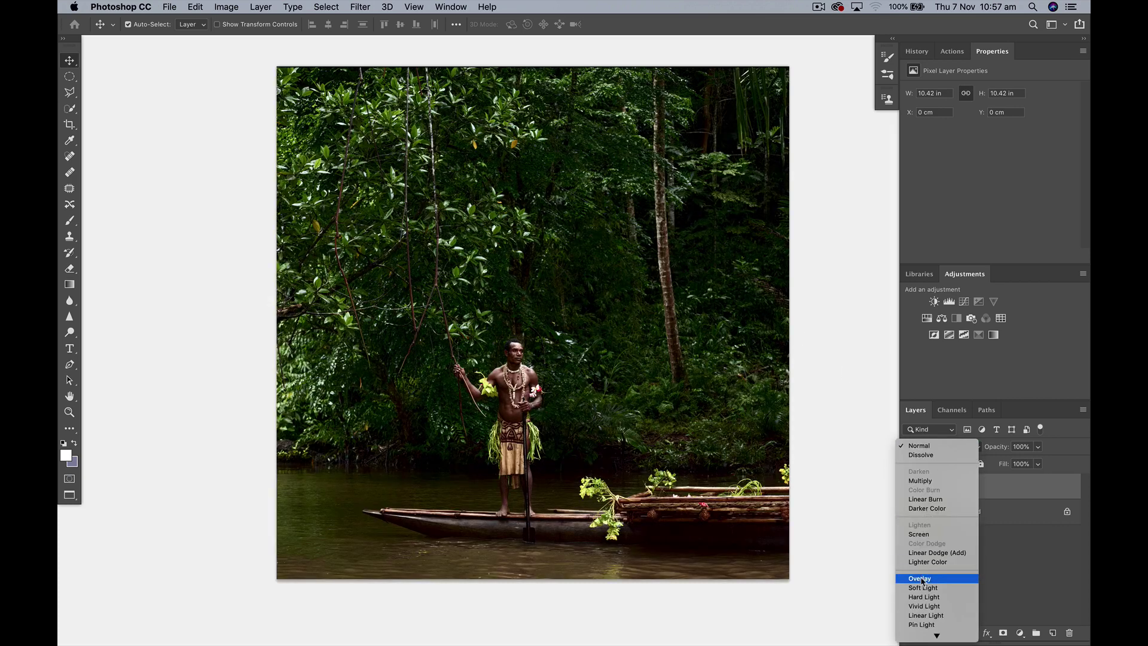
click(922, 579)
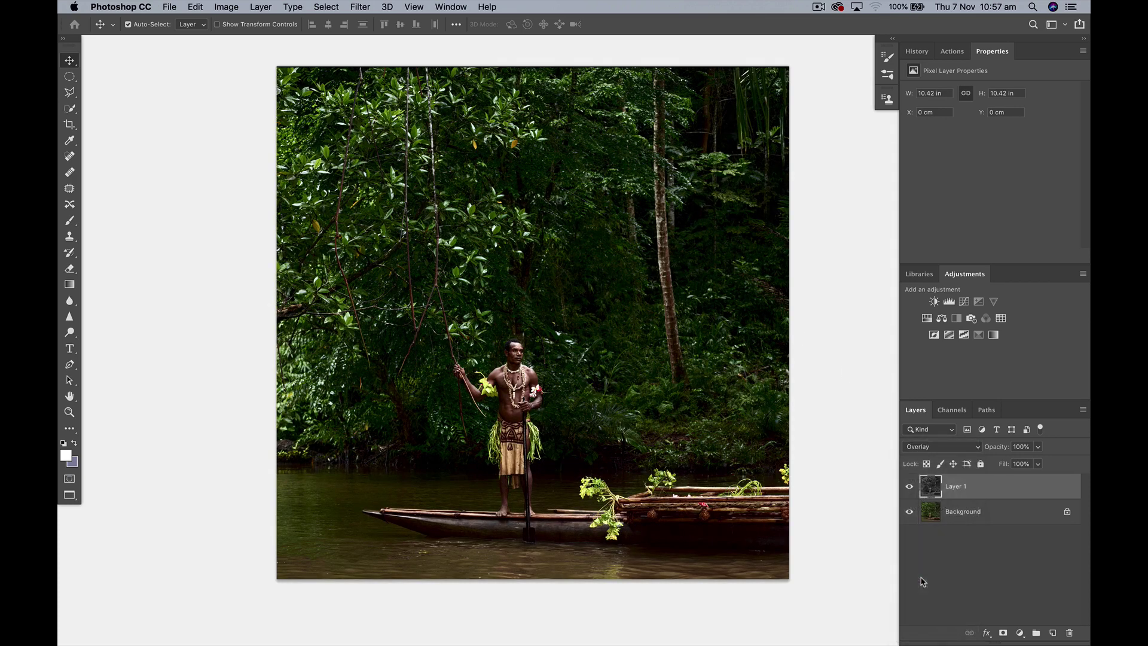
click(906, 487)
click(906, 487)
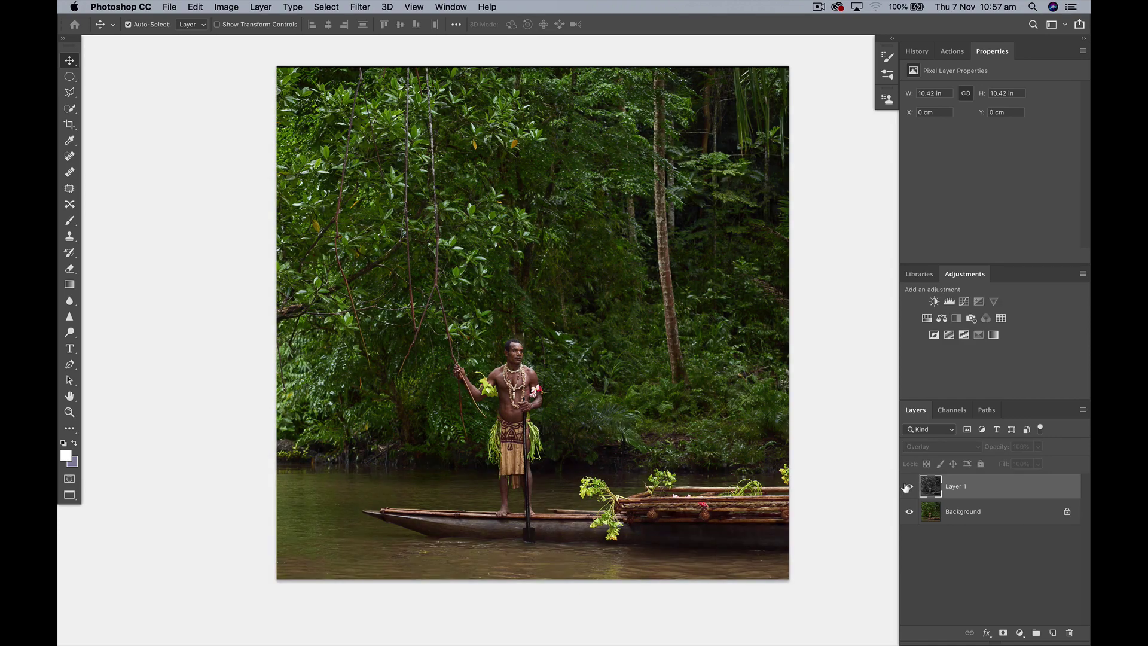
click(906, 487)
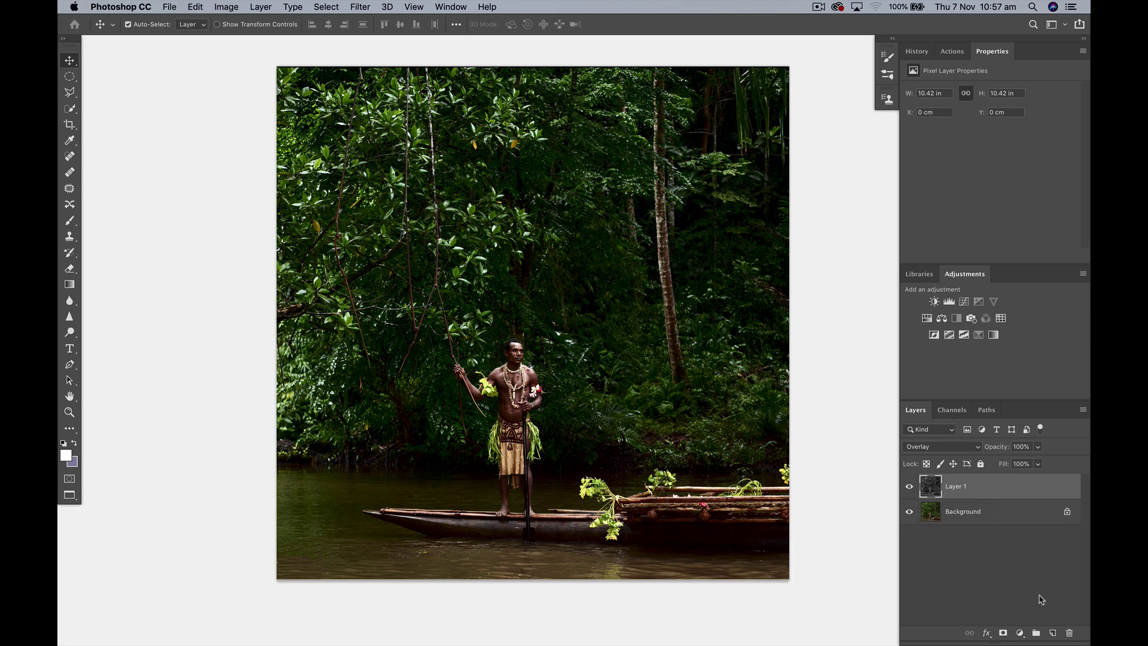
- Add Layer 2 and fill it with the b channel using Apply Image
click(1053, 632)
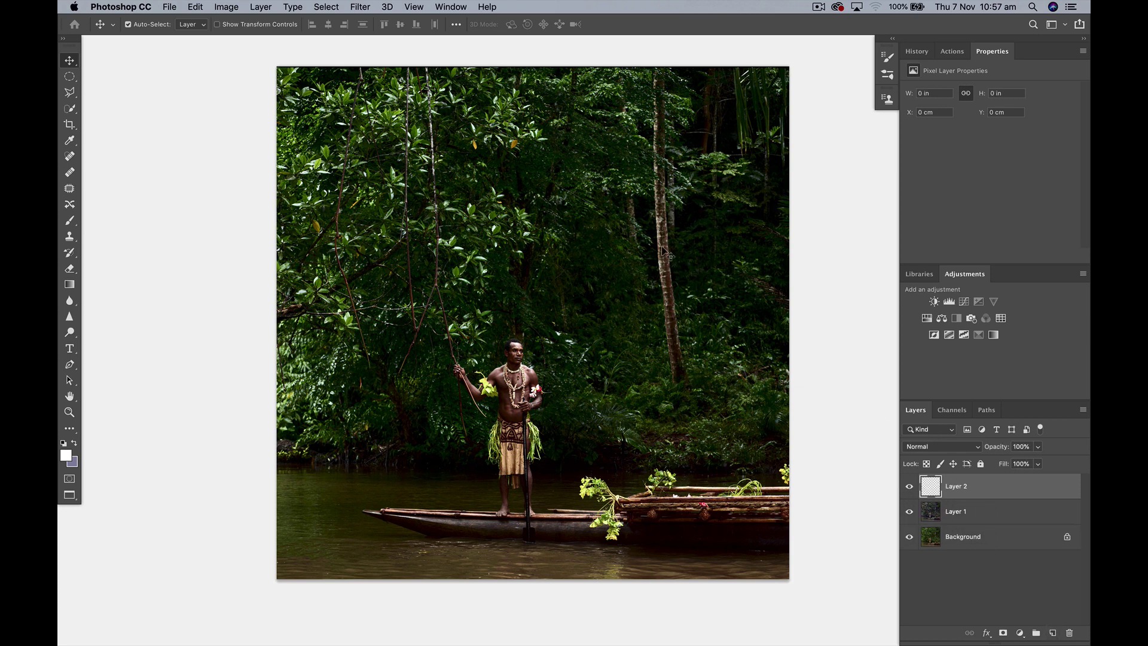
click(224, 6)
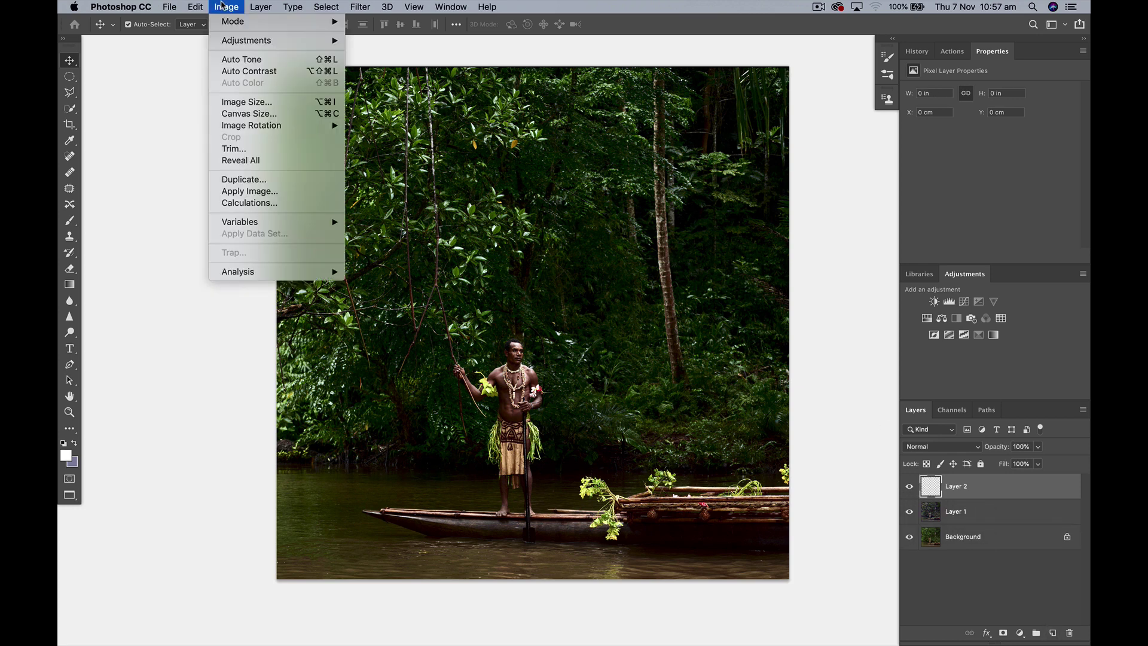
click(248, 191)
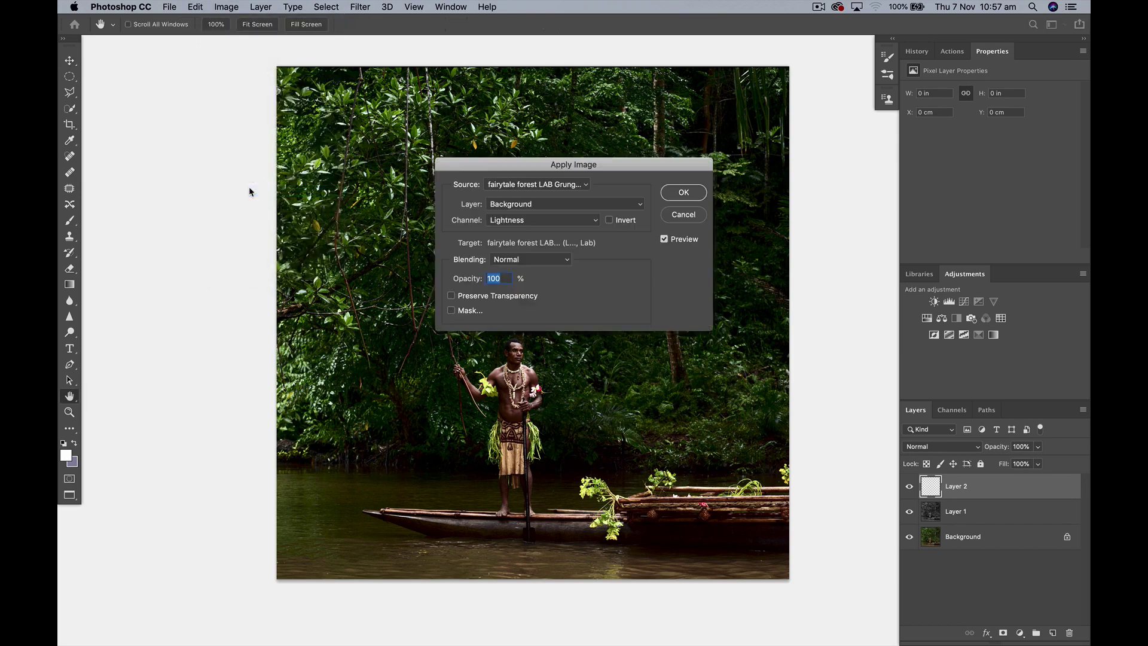
click(526, 221)
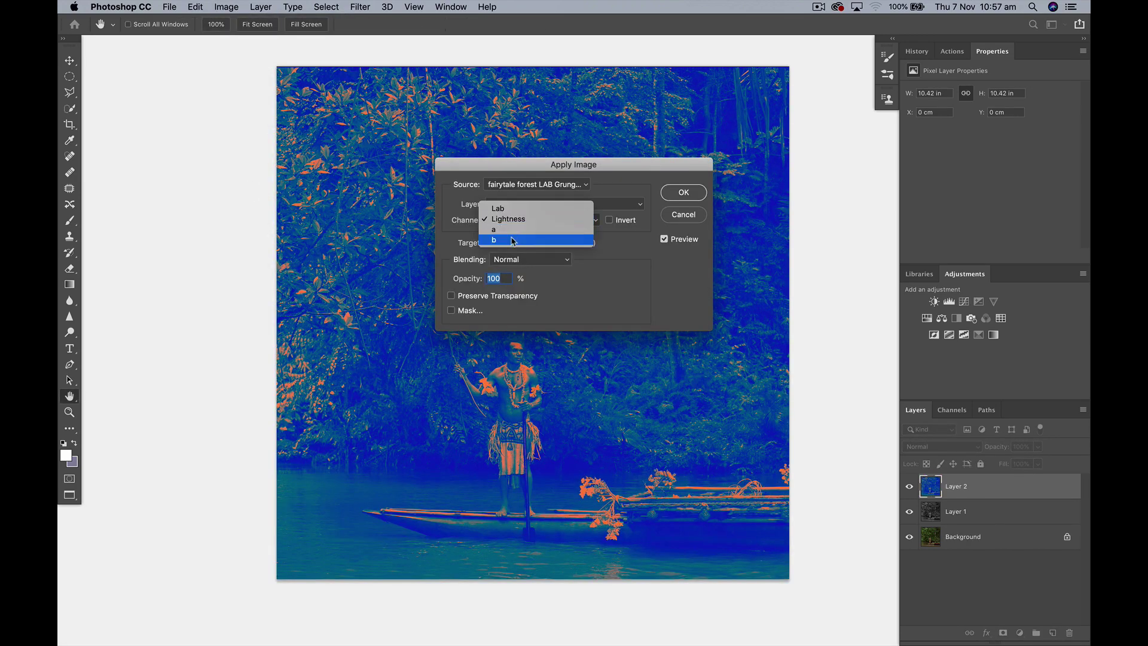
click(513, 241)
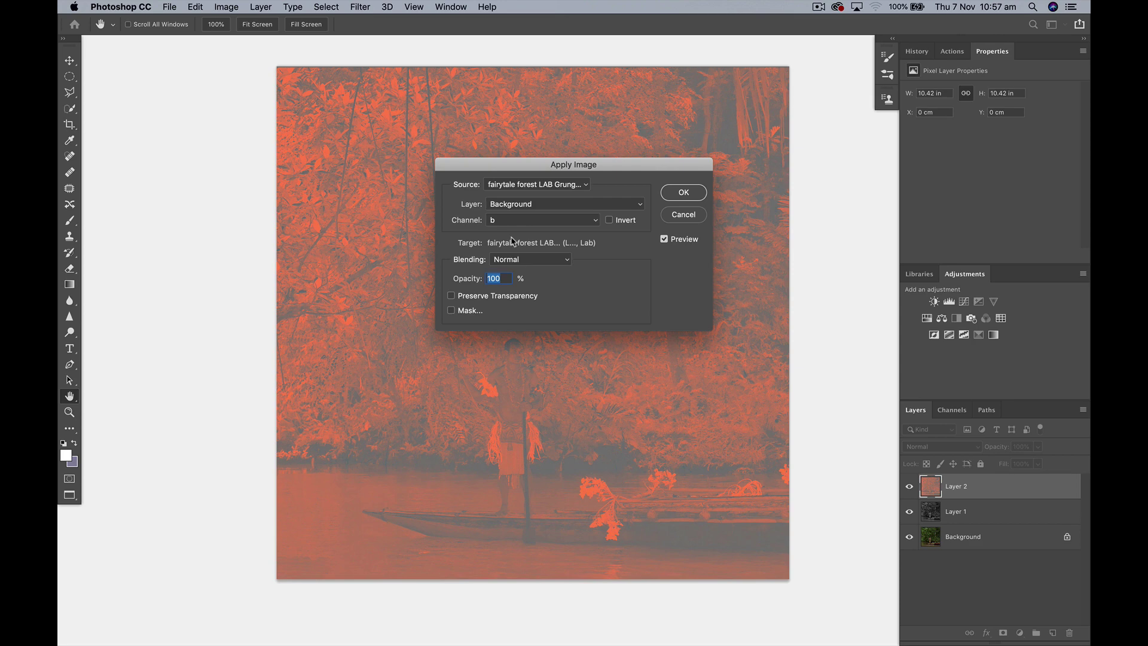
click(679, 198)
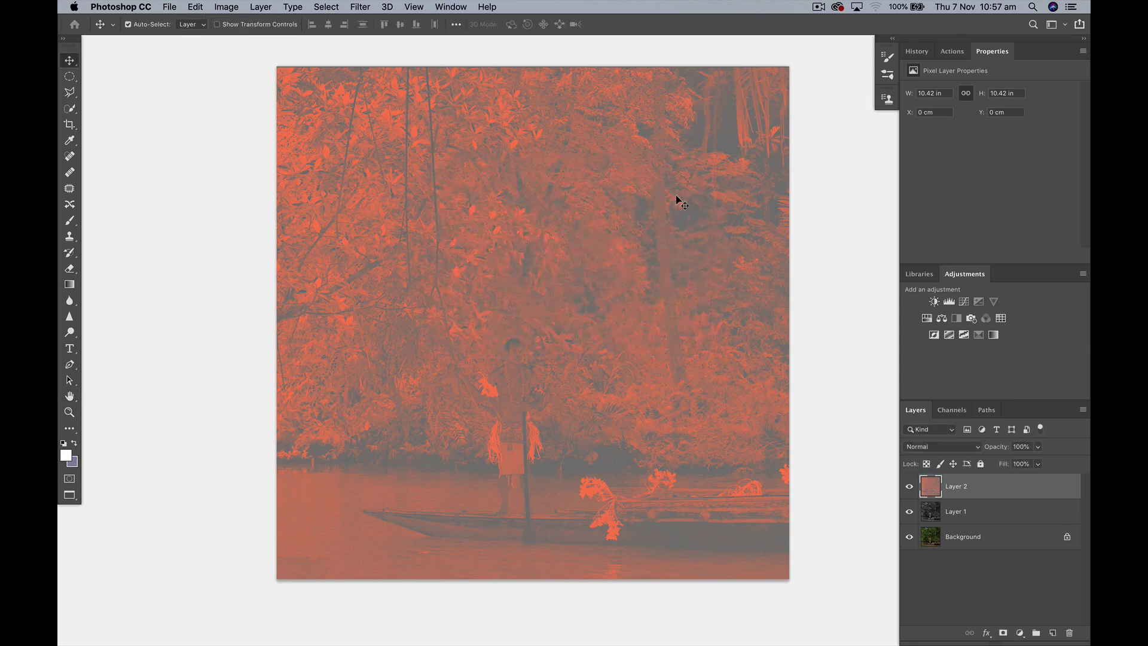
- Desaturate Layer 2, blend it in Soft Light, and add an empty Layer 3
key(super+shift+u)
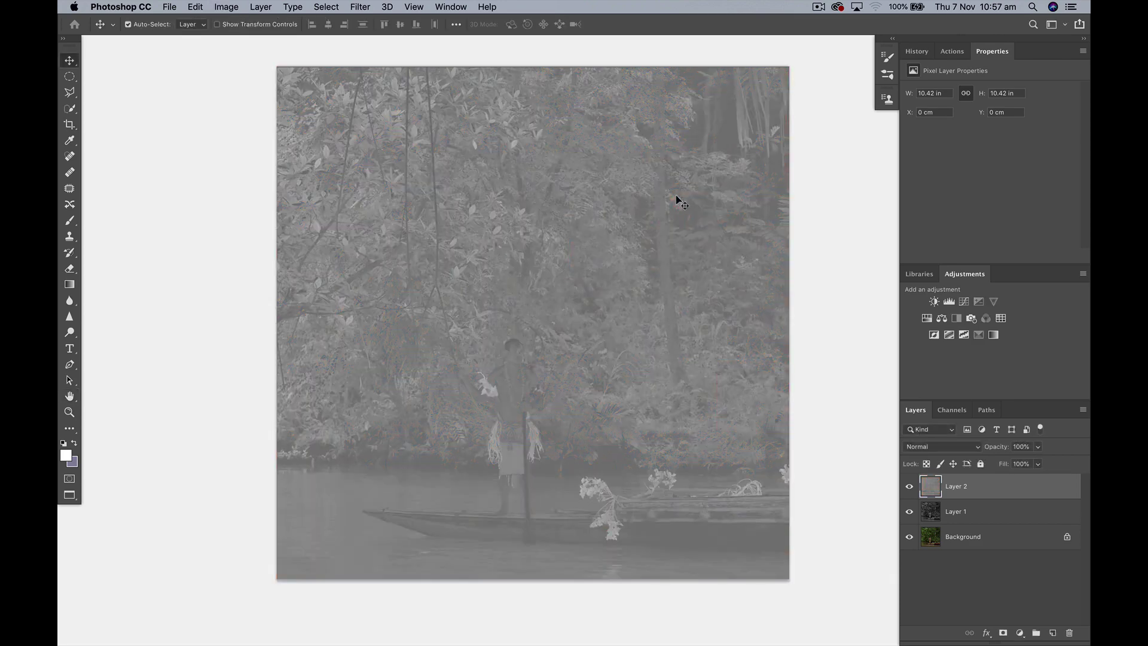
click(940, 450)
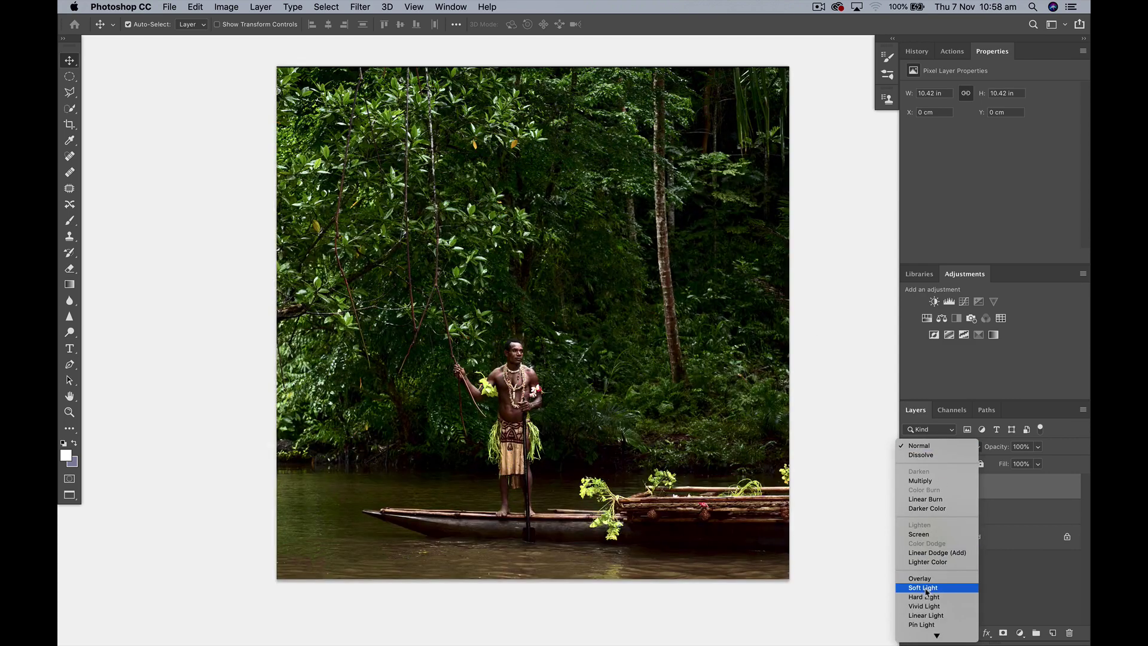
click(927, 589)
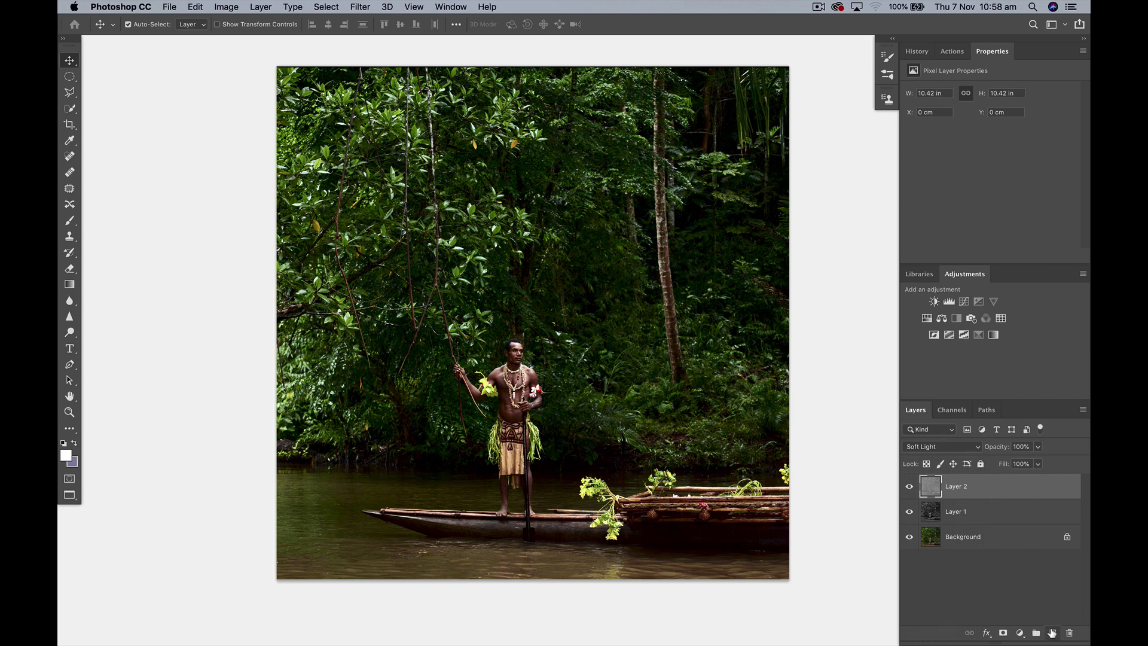
click(1053, 634)
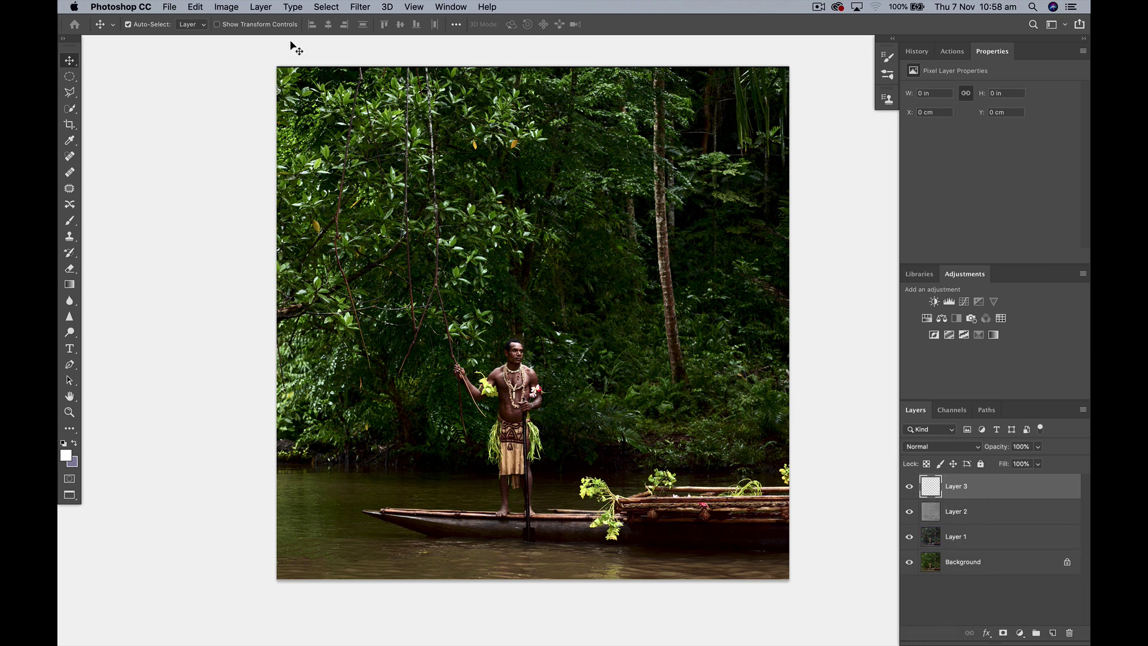
- Apply the a channel to Layer 3, desaturate it, and set its blend mode to Linear Light
click(231, 10)
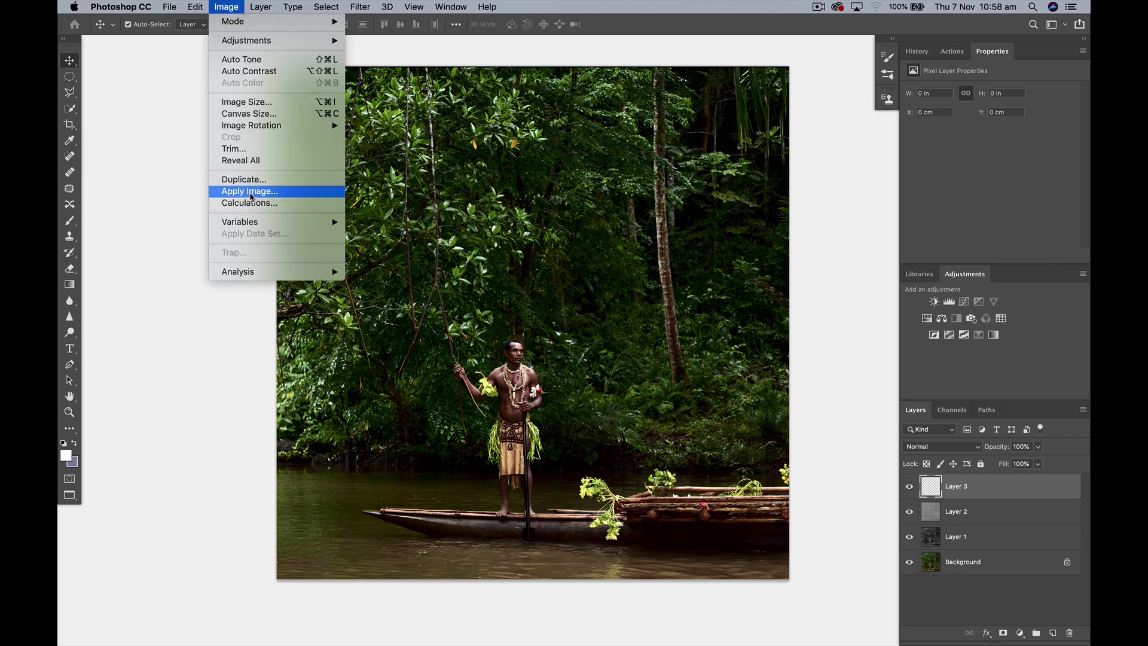
click(251, 196)
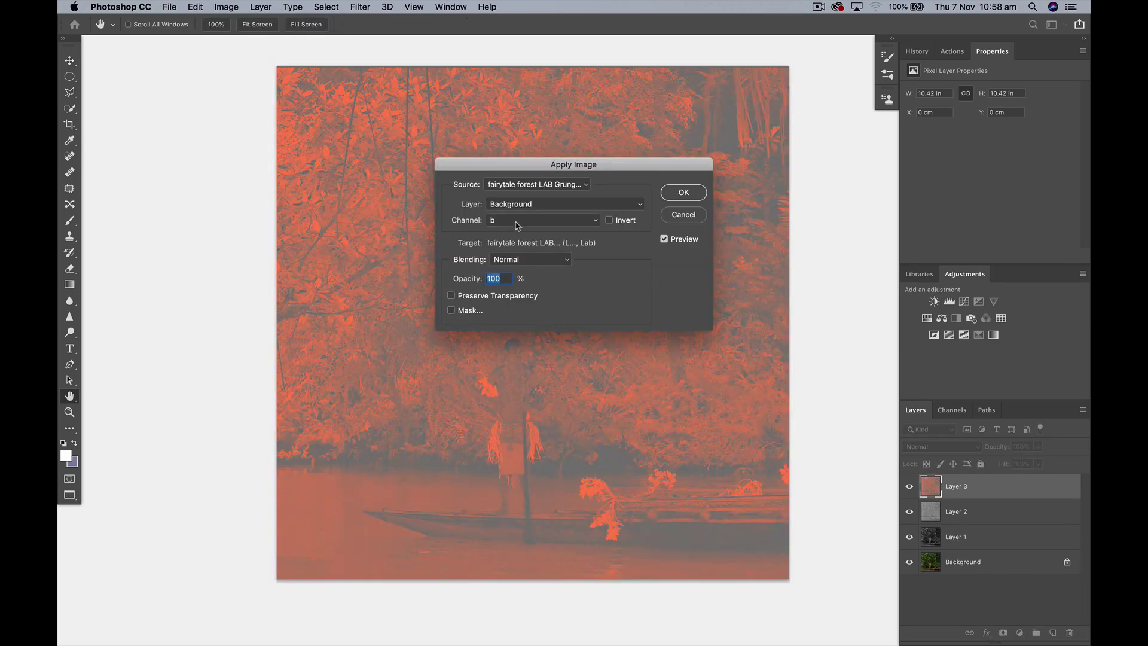
click(517, 221)
click(510, 209)
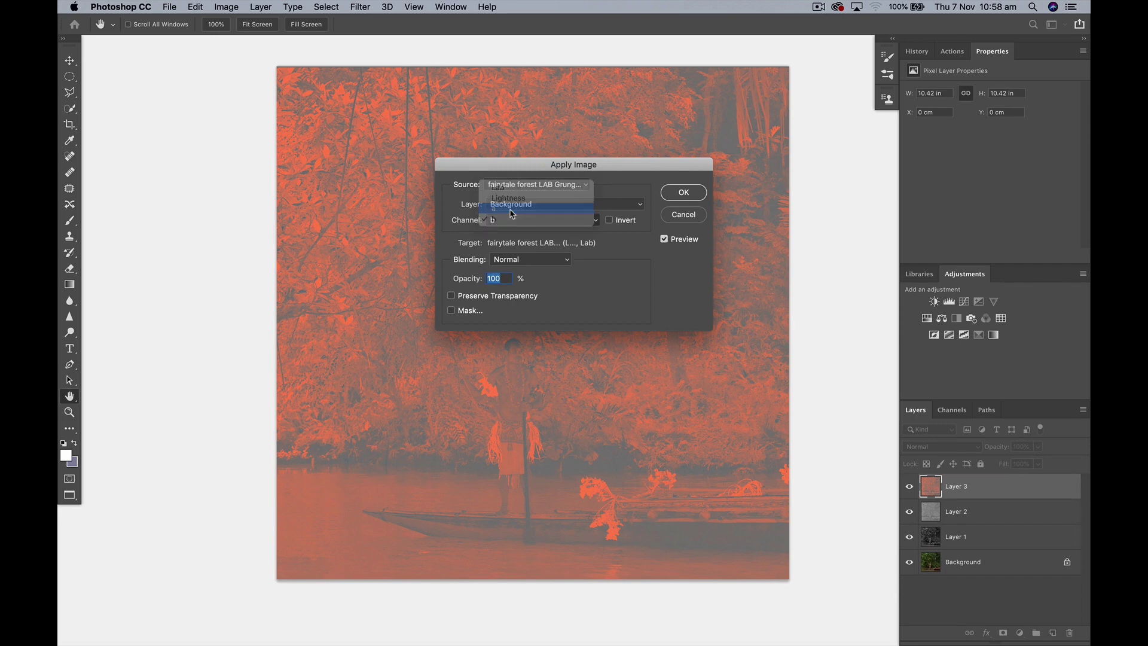
click(680, 199)
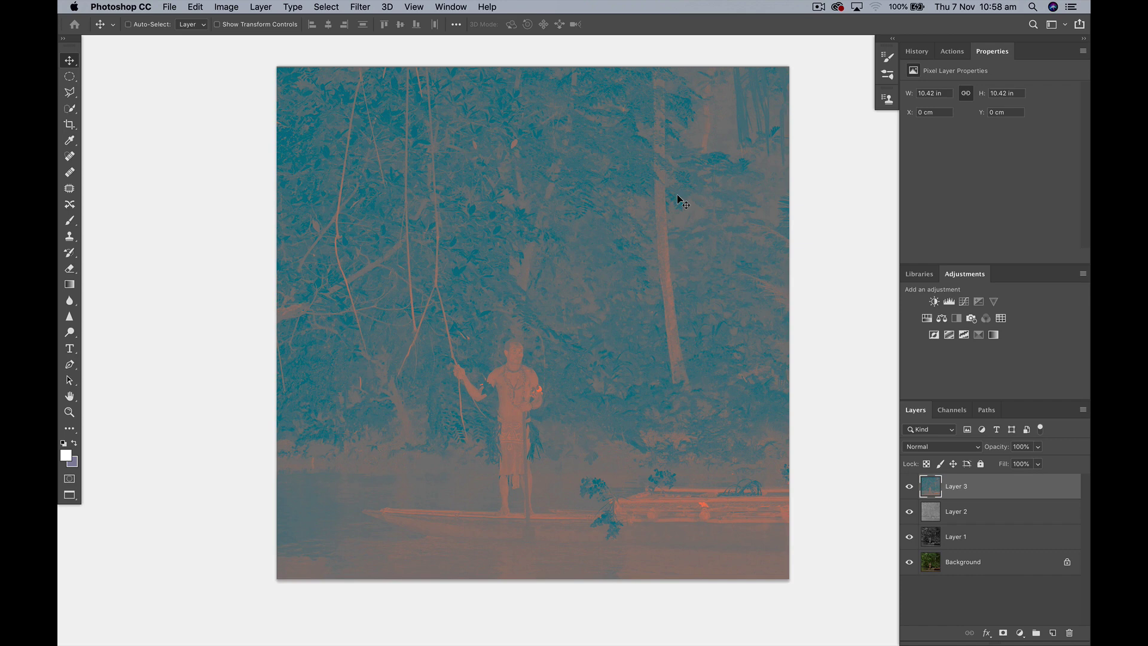
key(super+shift+u)
click(932, 447)
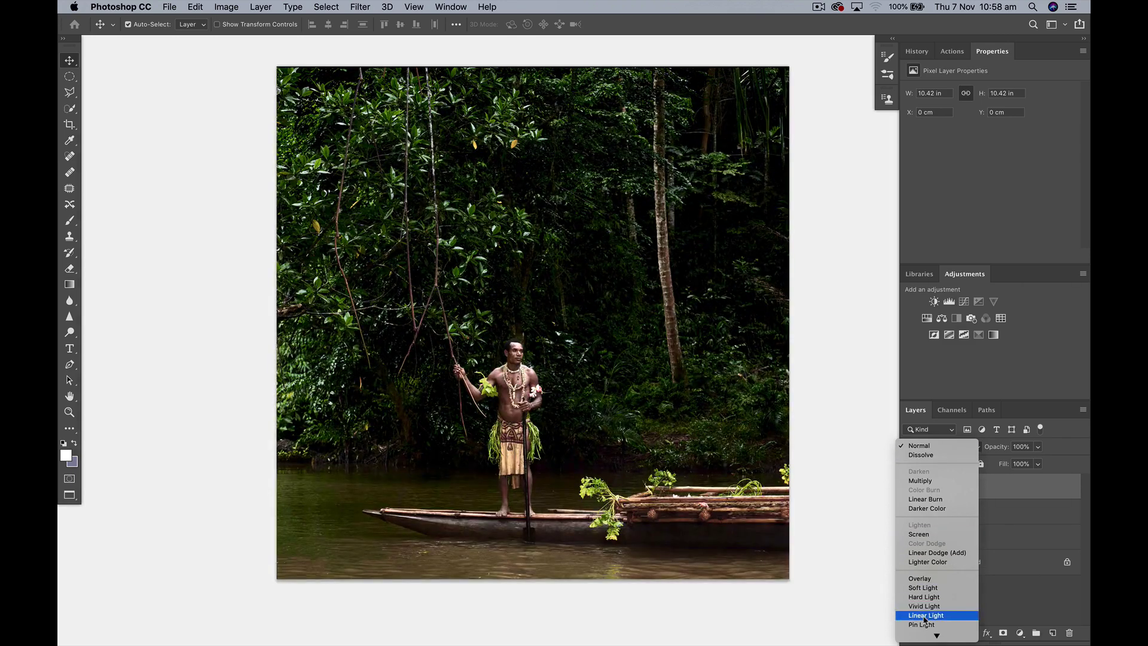
click(925, 616)
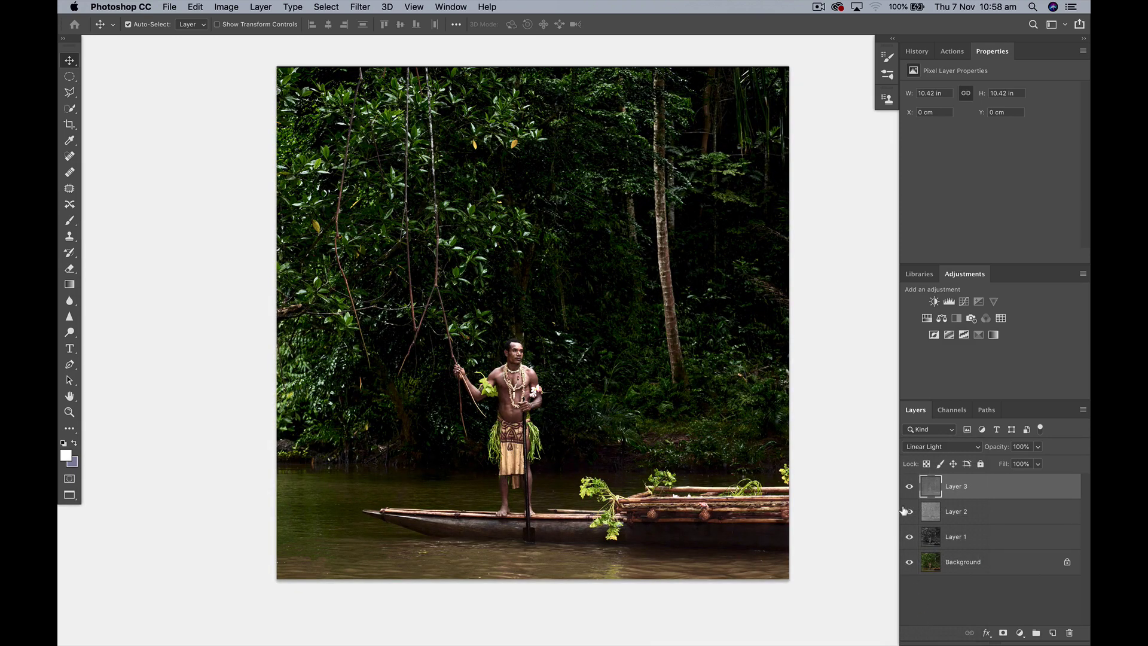
click(909, 564)
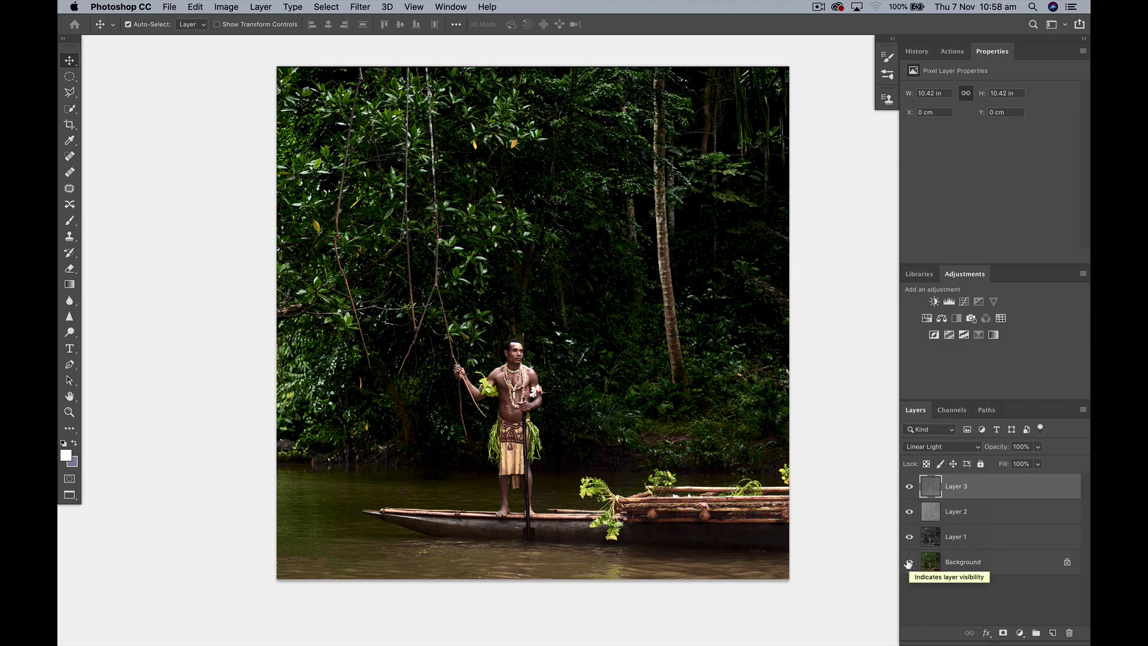
alt+click(908, 564)
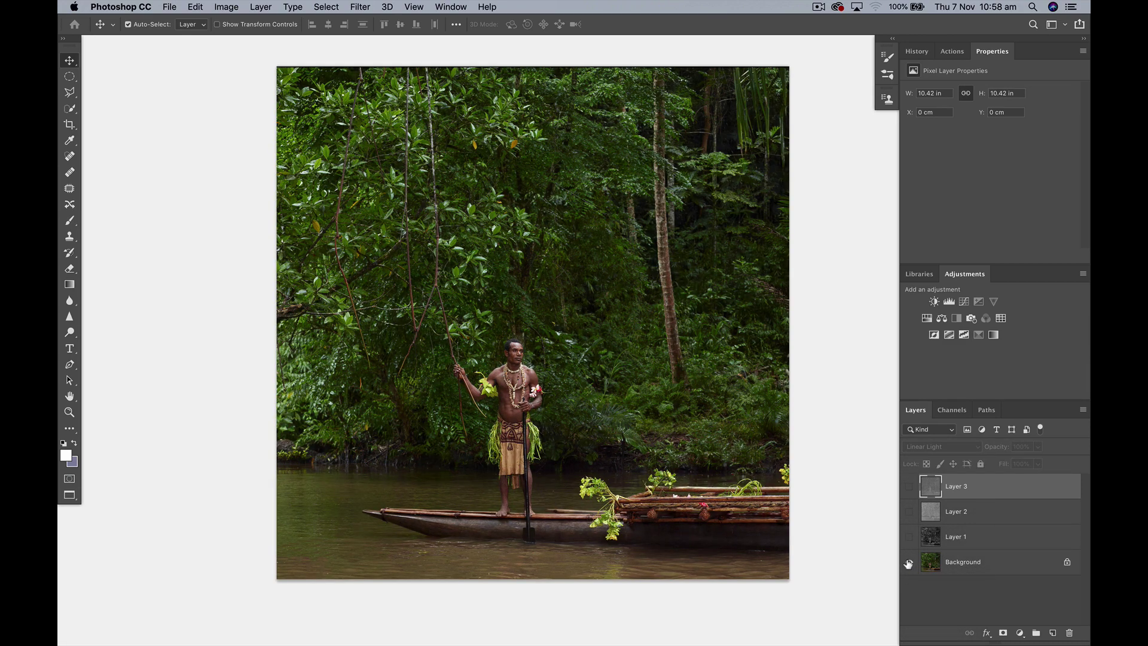
alt+click(909, 563)
alt+click(909, 564)
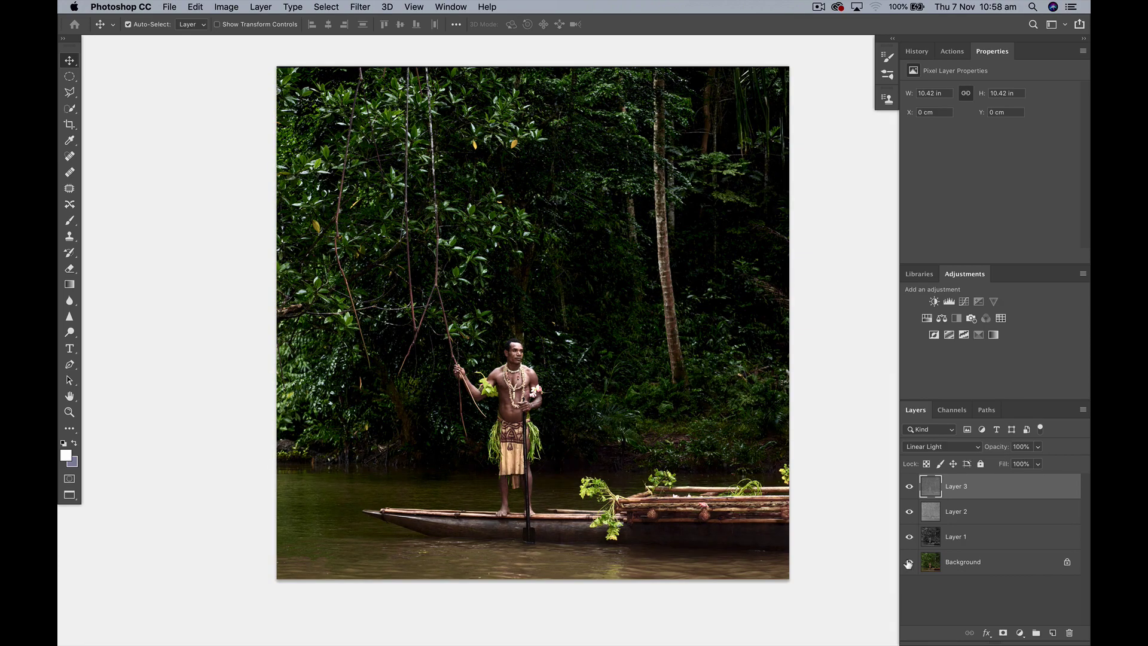
alt+click(908, 564)
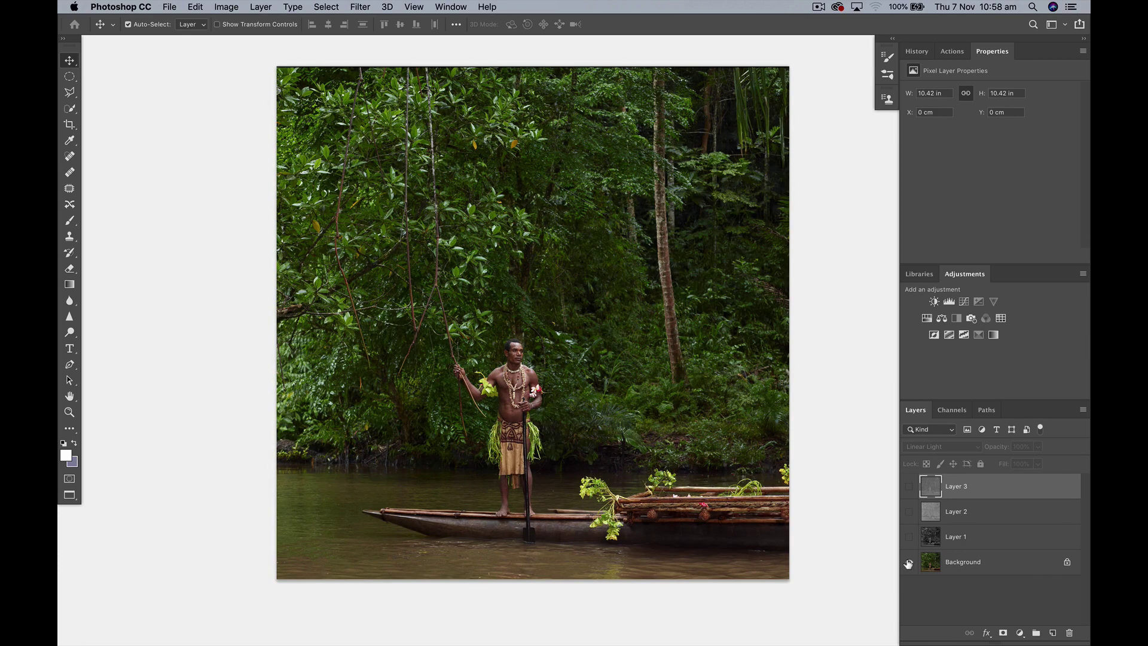
key(super+plus)
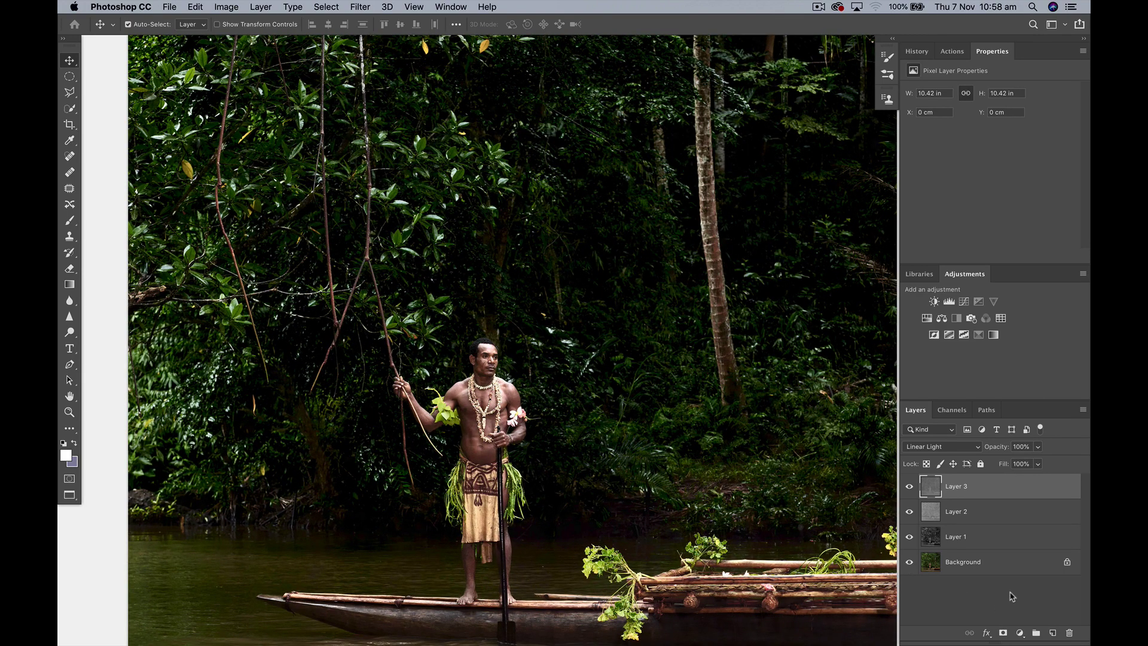
- Flatten all layers into one Background and change the mode from Lab to RGB Color
key(super)
key(super+shift+e)
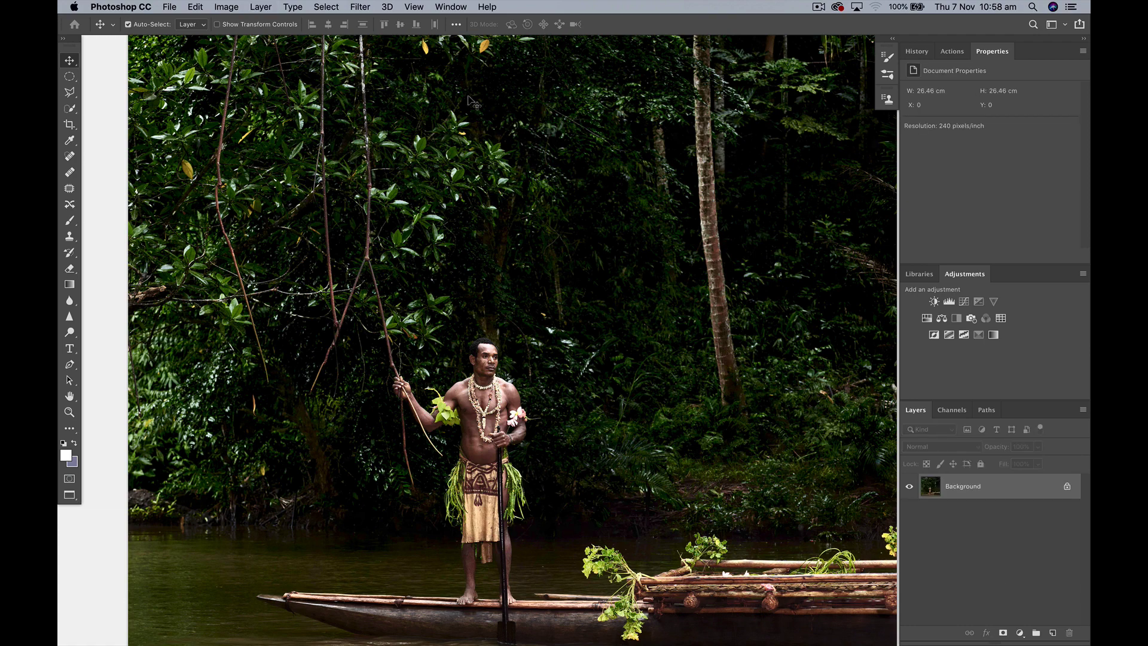
click(230, 9)
mouse_move(233, 21)
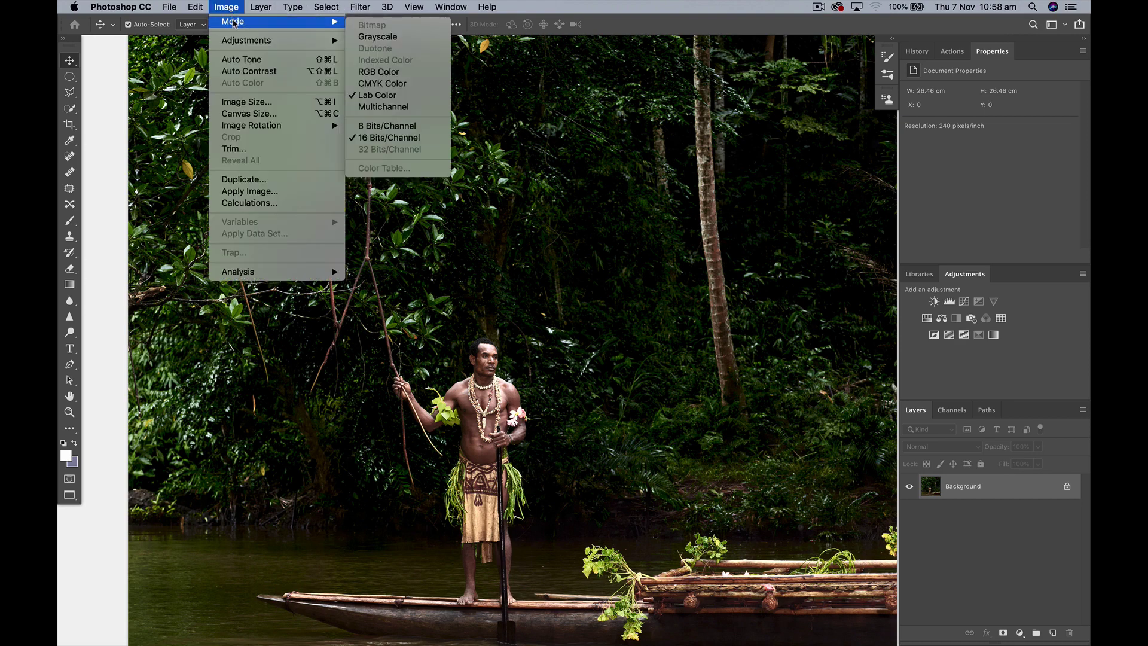
click(378, 73)
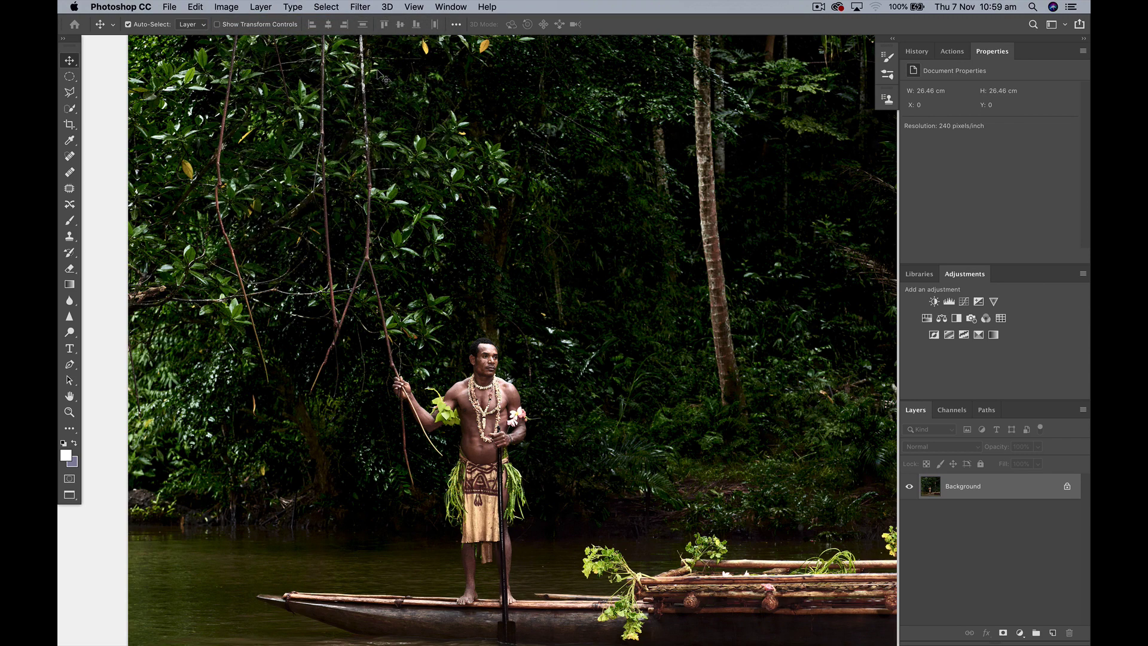
- Fit the image on screen, add a Curves layer, and choose Find Dark & Light Colors in Auto options
key(super+0)
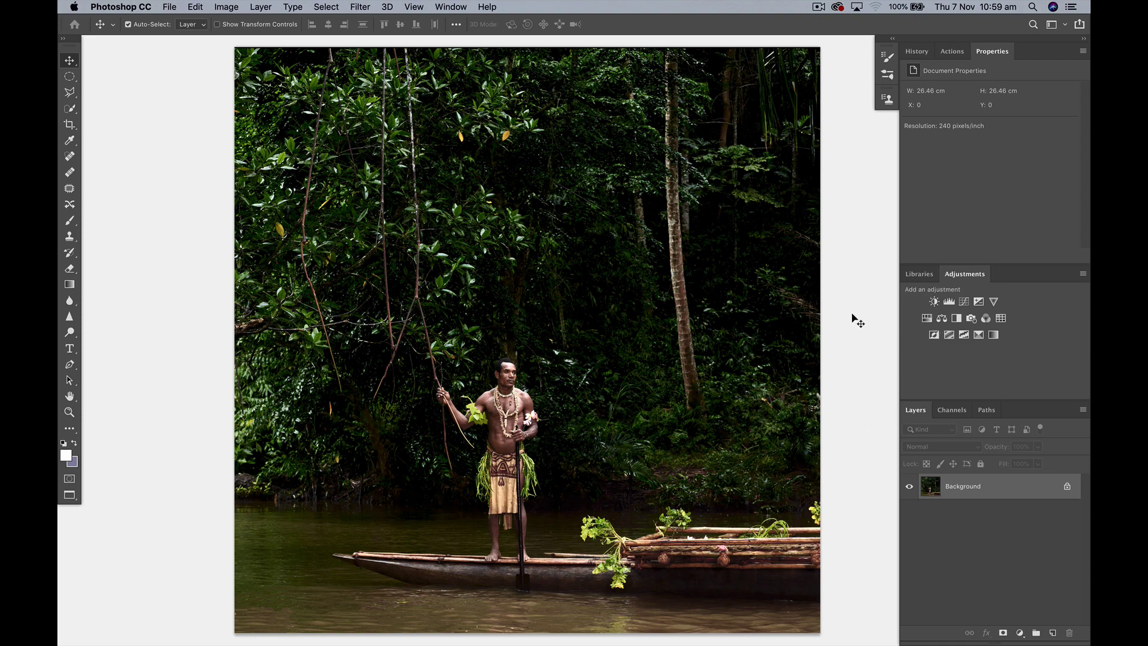
click(964, 305)
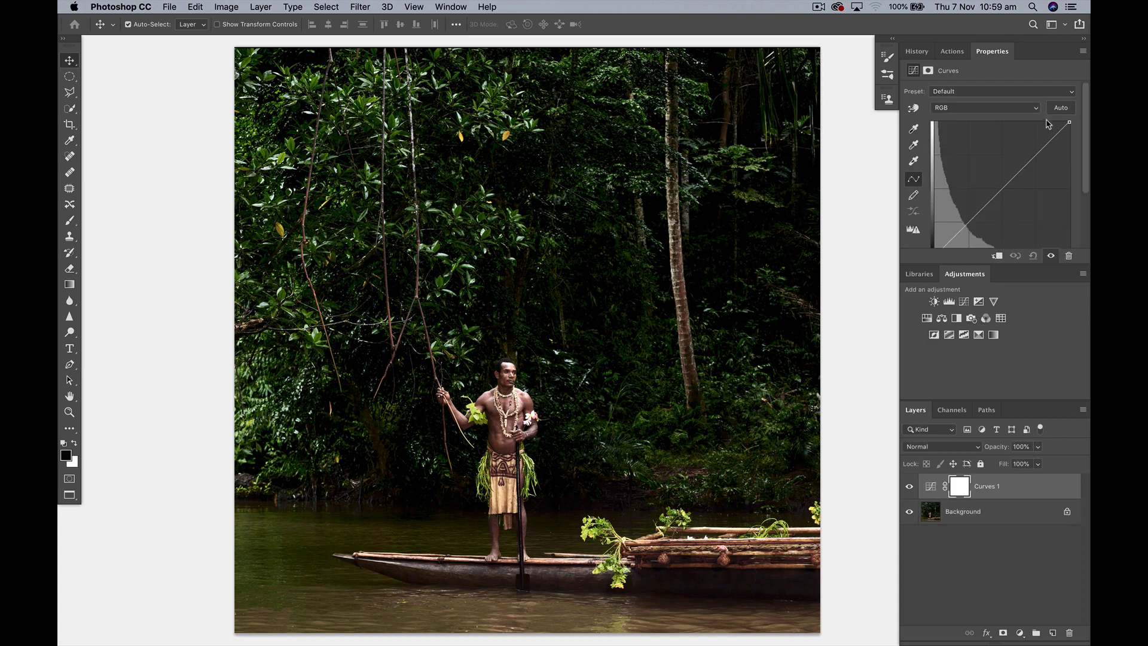
alt+click(1061, 107)
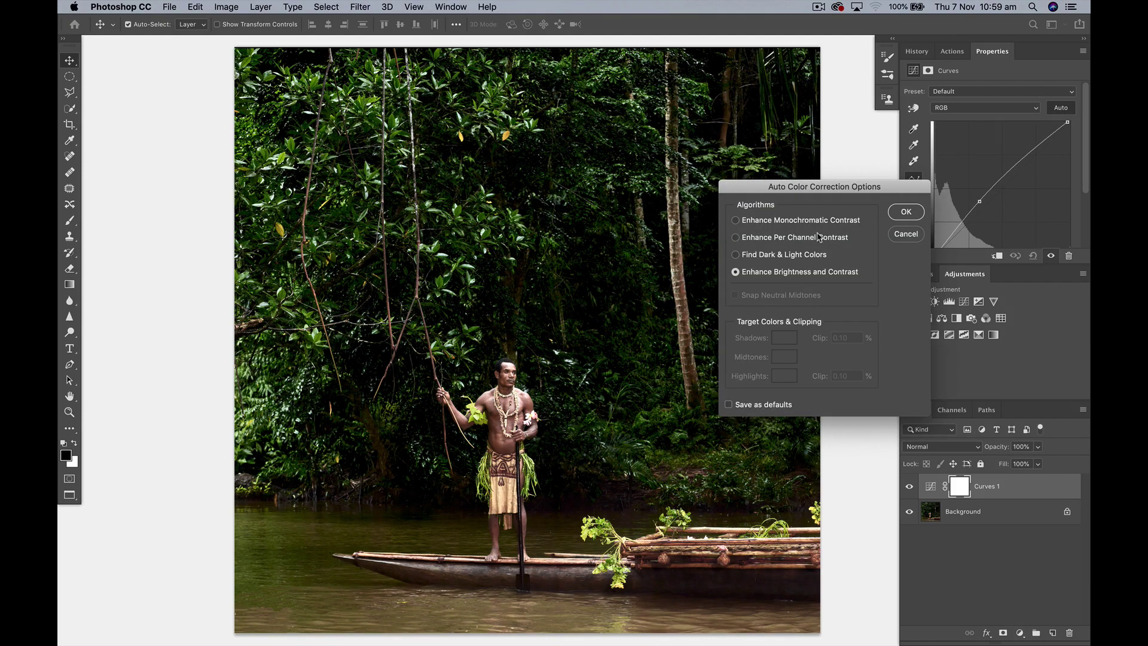
click(737, 258)
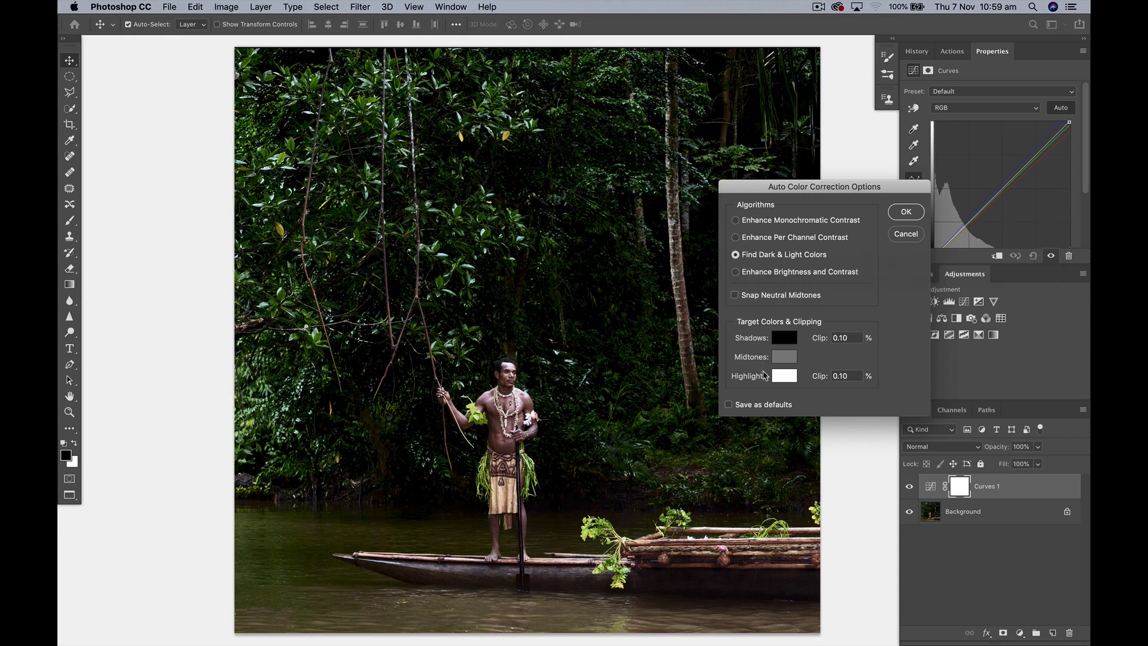
- Set the Highlights target to dark grey, apply it, and decline saving it as default
click(780, 377)
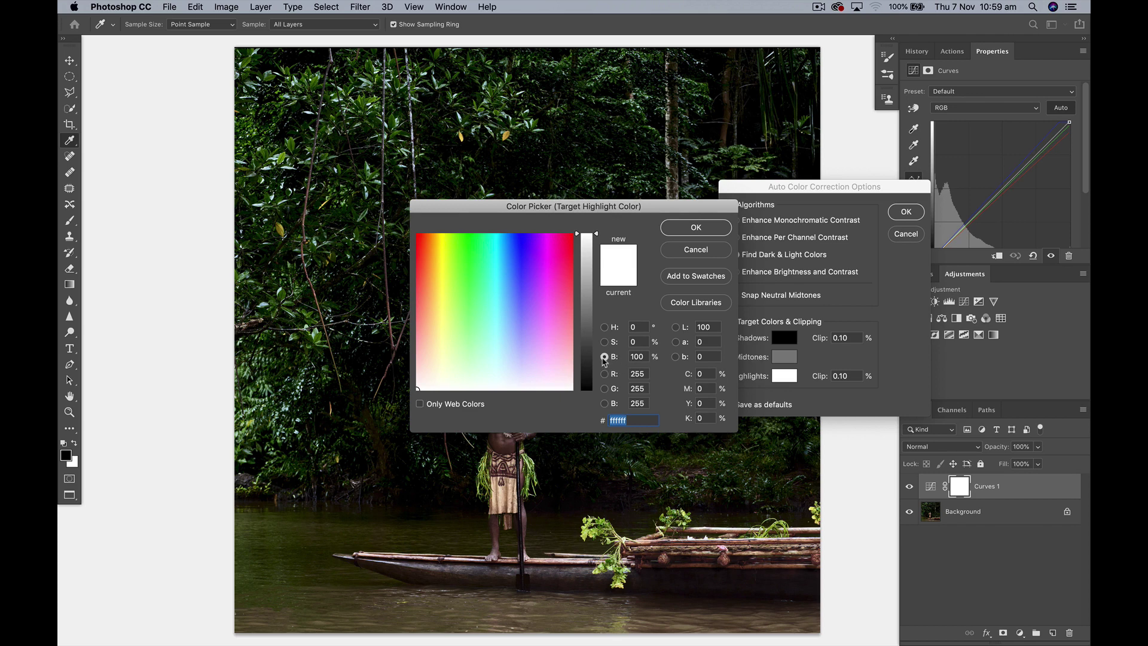
mouse_move(580, 235)
mouse_down()
mouse_move(576, 381)
mouse_move(578, 365)
mouse_up()
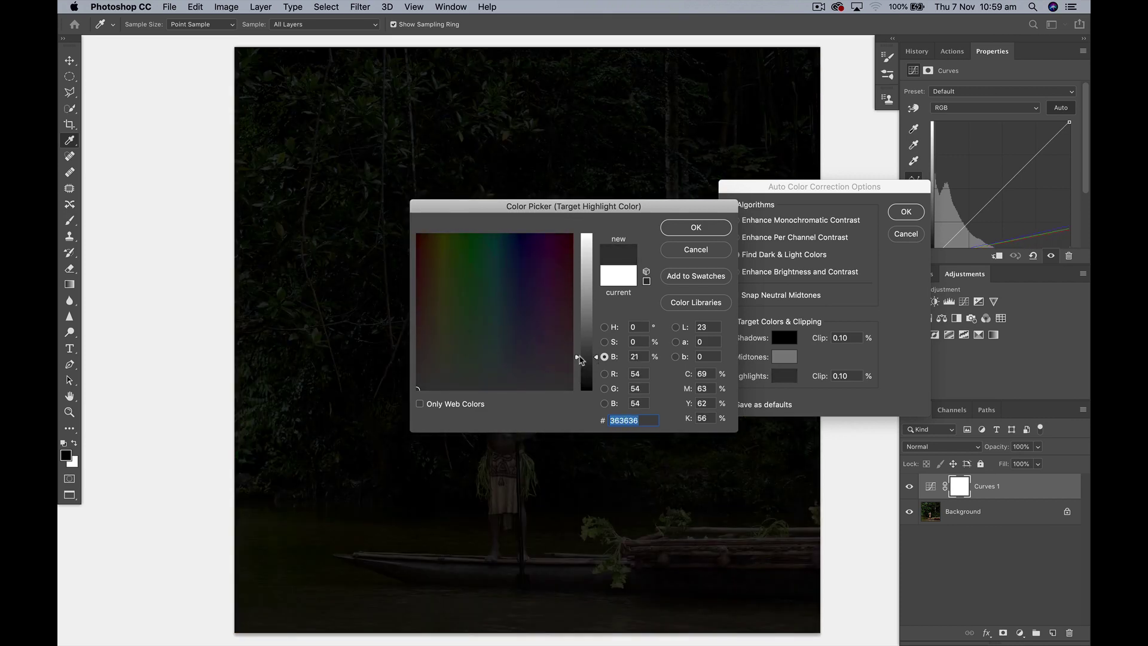
drag(581, 360, 581, 353)
click(708, 231)
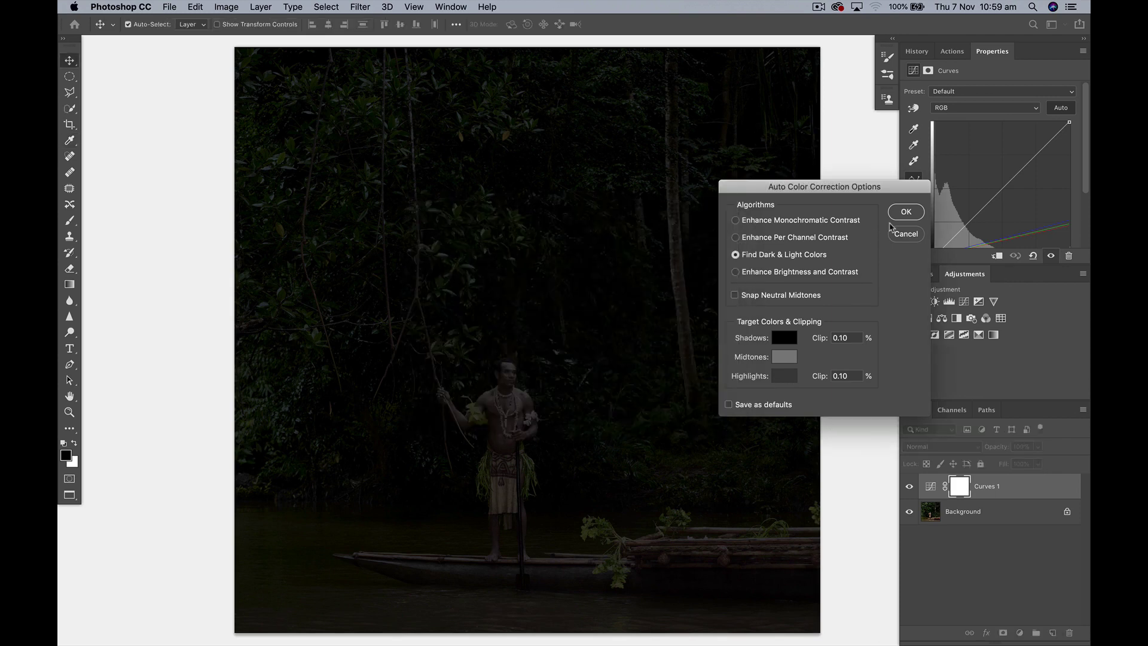
click(905, 213)
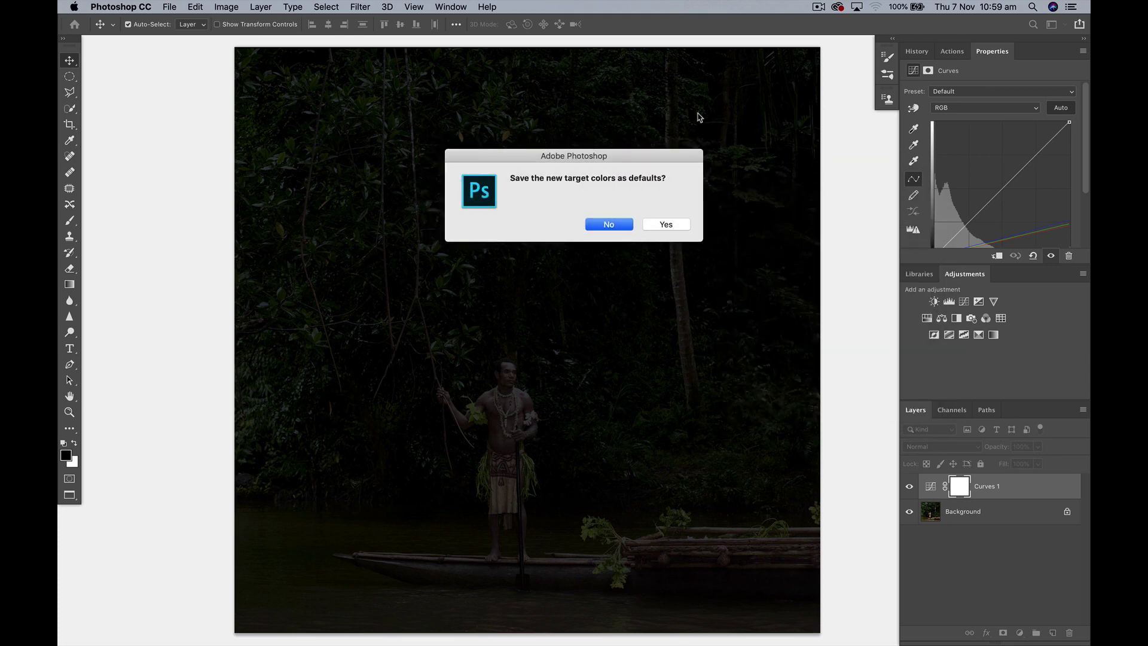
click(614, 229)
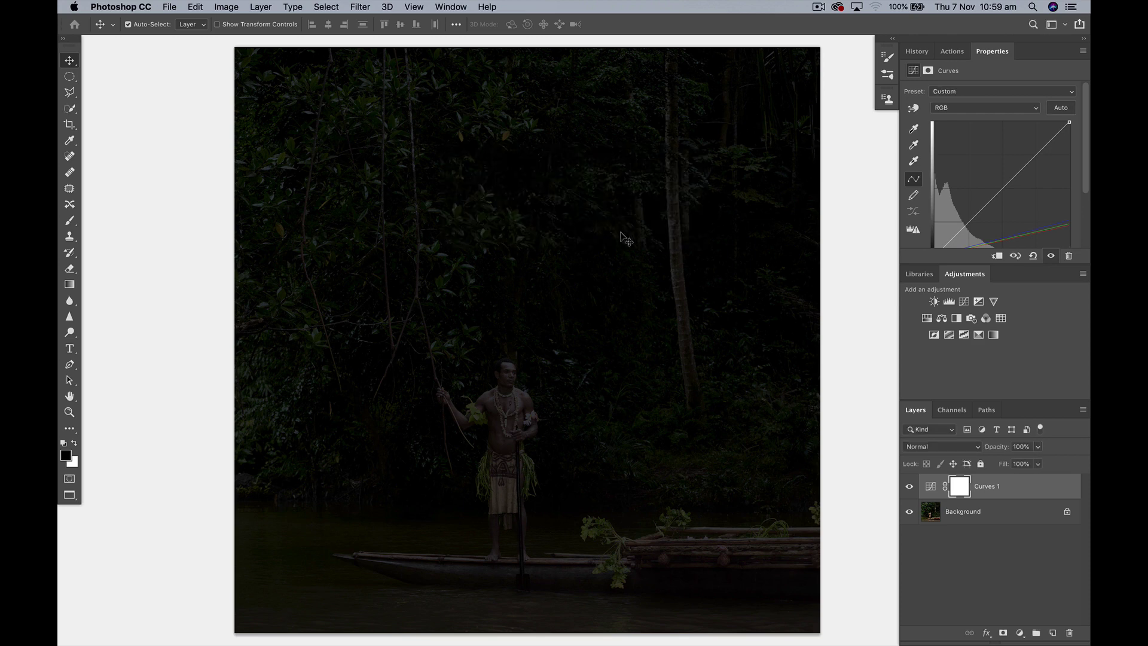
- Brush the Curves 1 mask over the man, canoe, tree trunk and foliage, enlarging the brush
key(b)
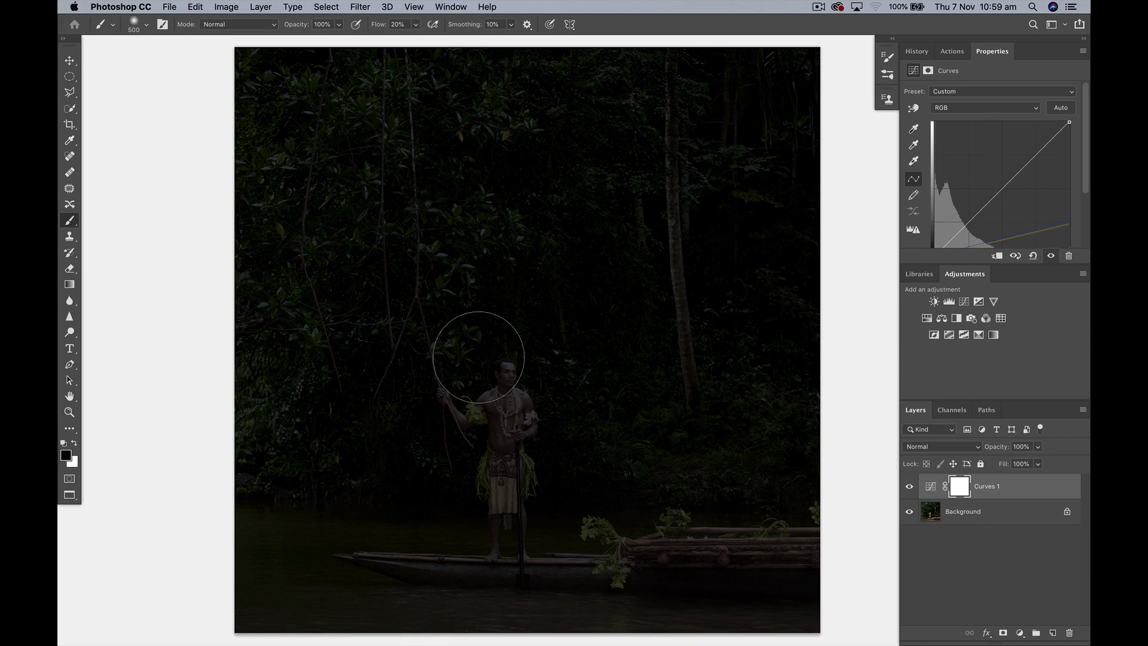
drag(471, 395, 475, 423)
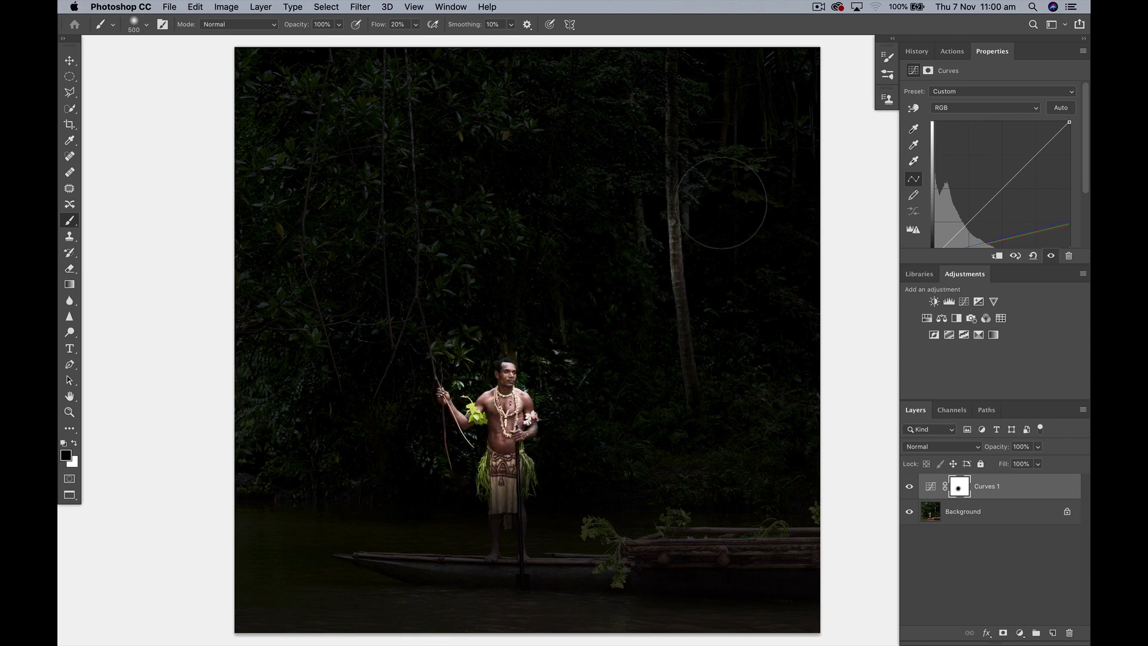
drag(690, 171, 602, 281)
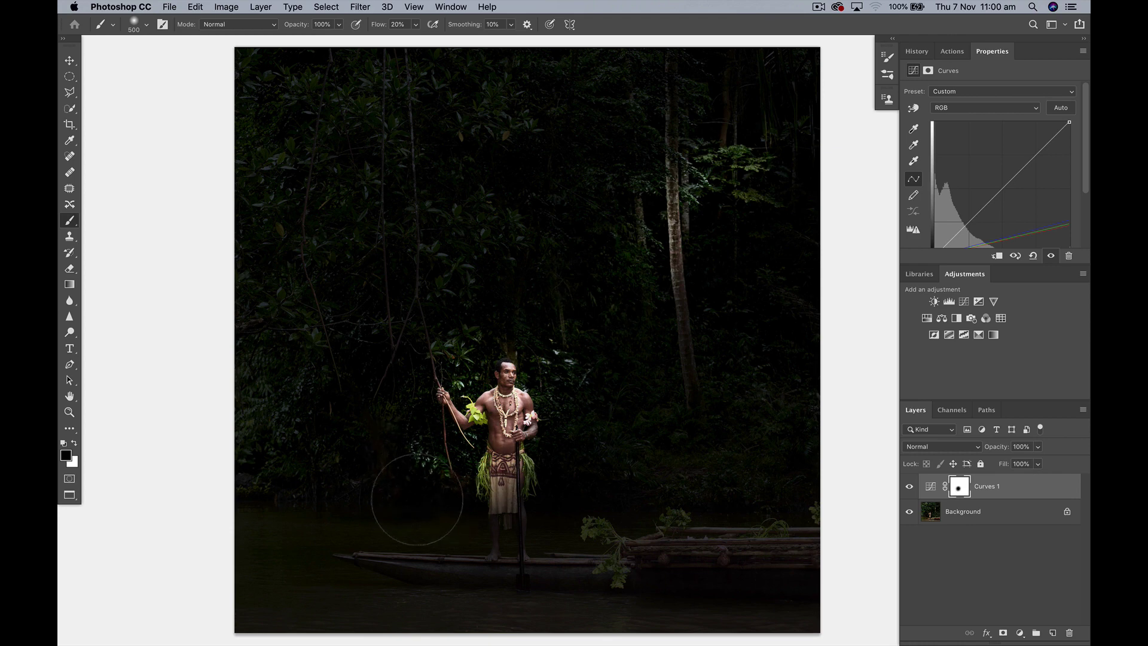
mouse_move(607, 532)
mouse_down()
mouse_move(692, 517)
mouse_move(692, 526)
mouse_up()
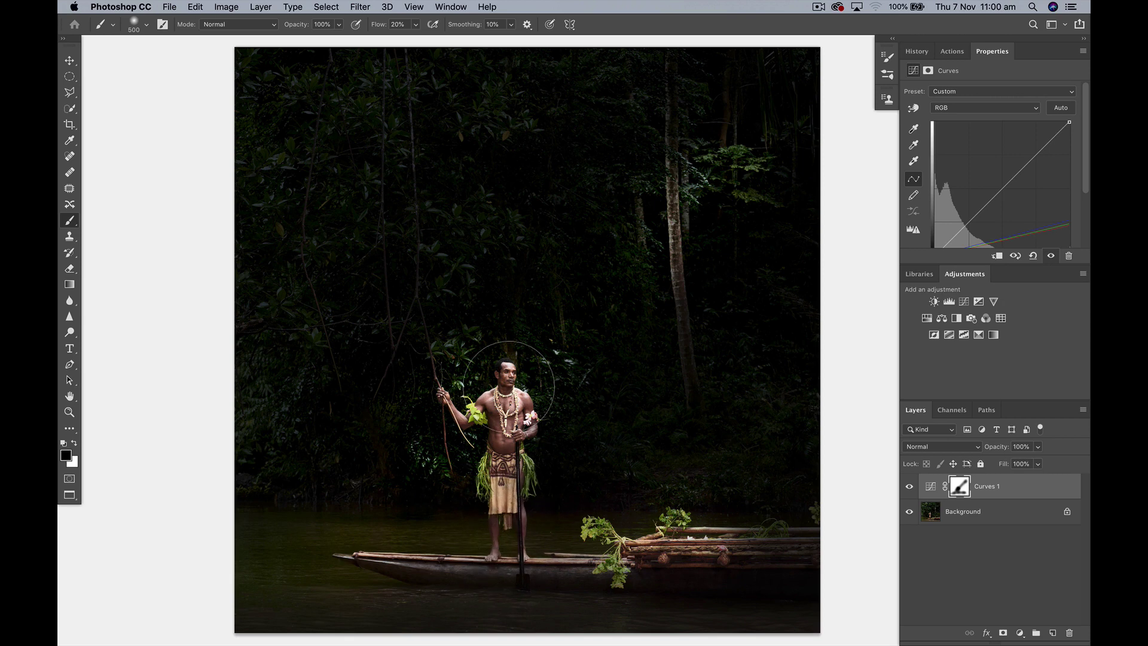
key(bracketright)
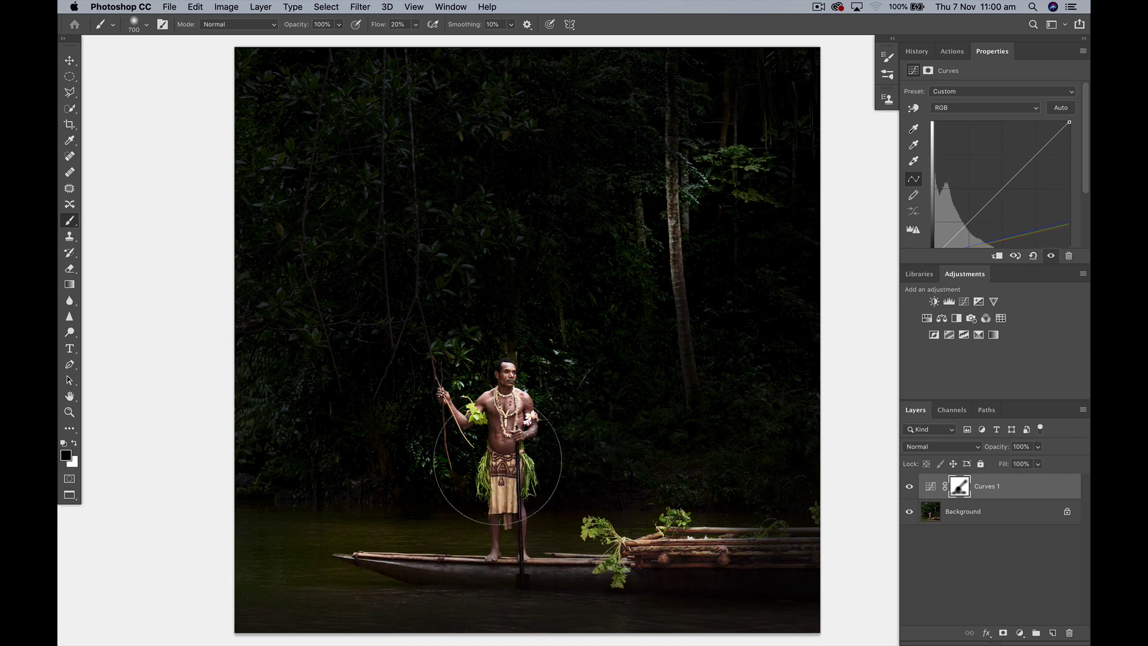
key(bracketright)
key(bracketright)
key(bracketright)
key(bracketright)
key(bracketright)
key(bracketright)
key(bracketright)
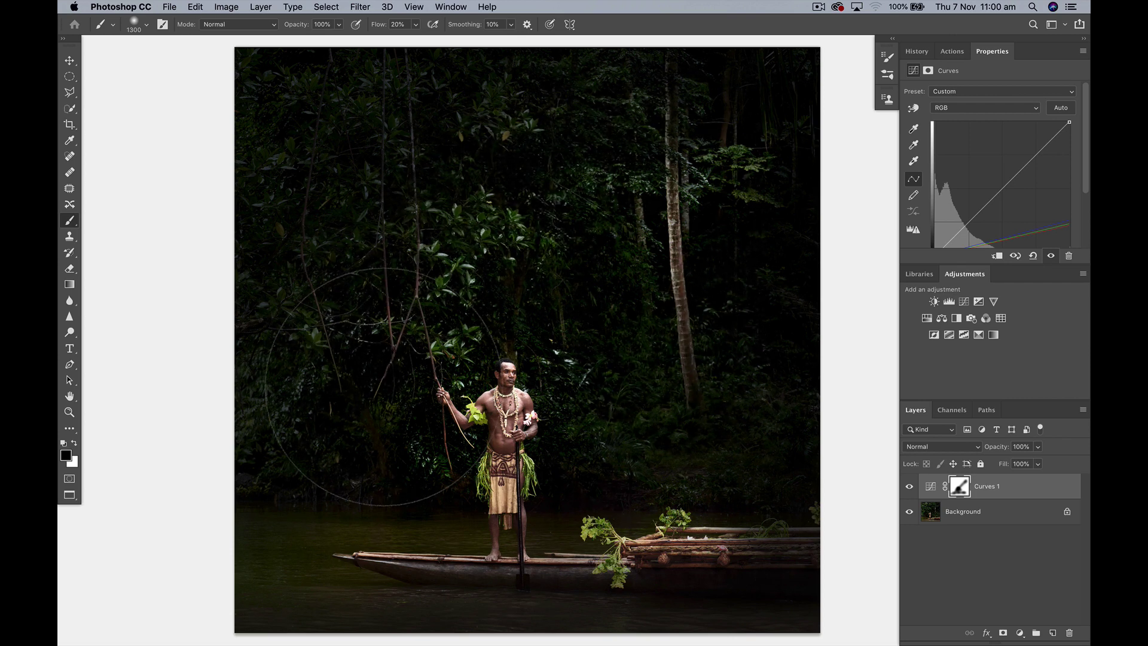
drag(384, 359, 377, 422)
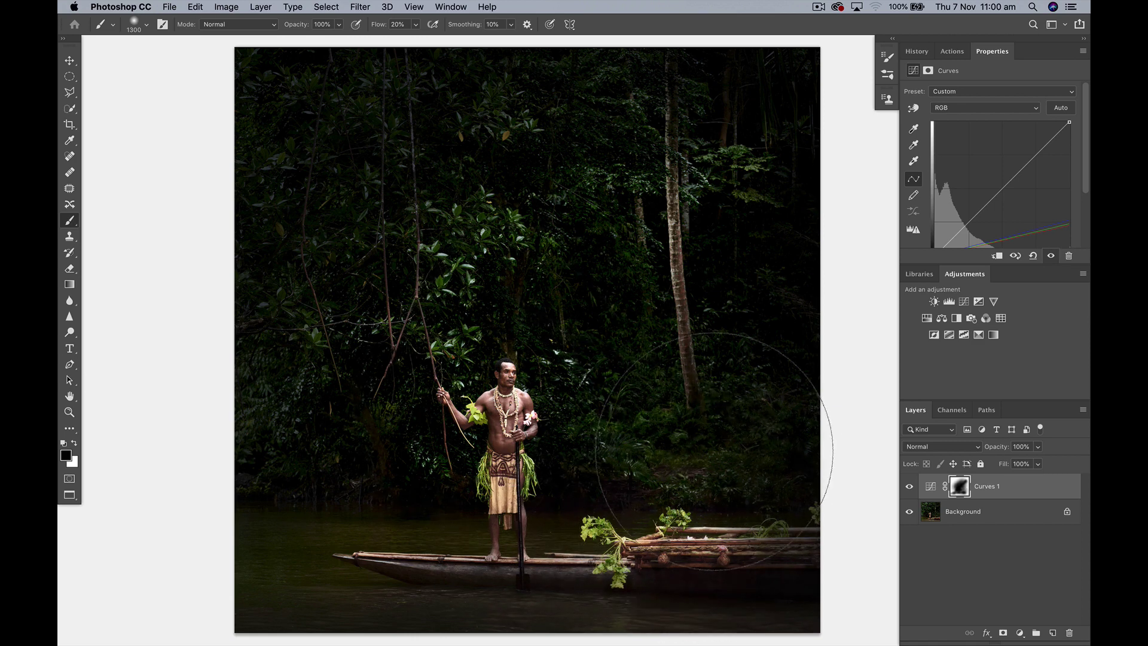
click(909, 487)
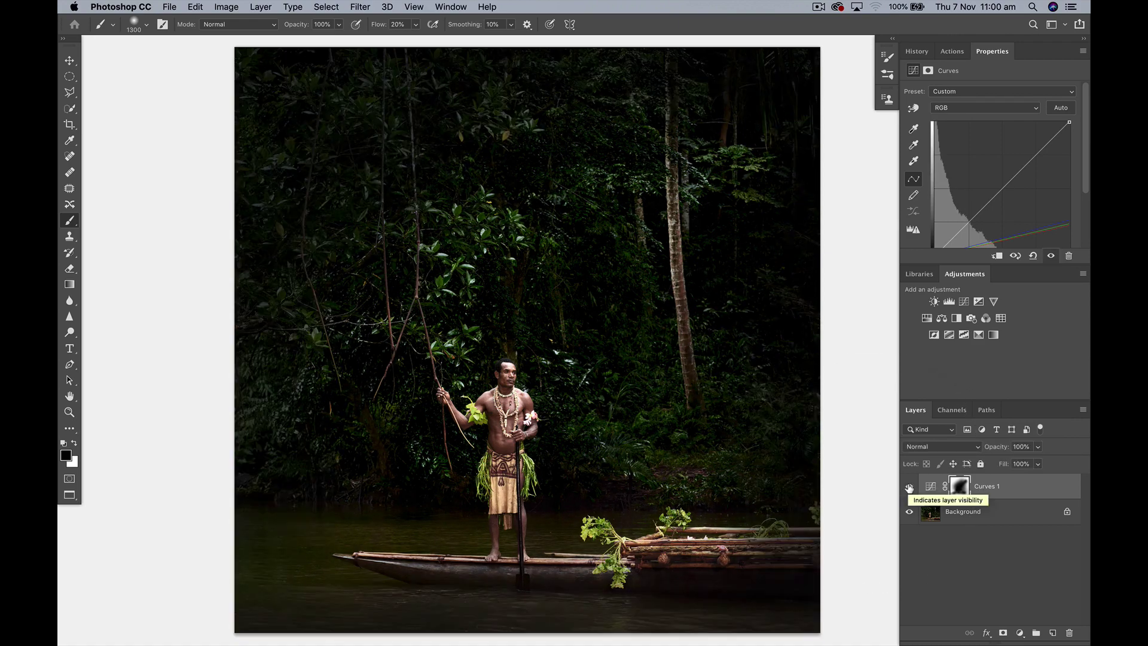
click(909, 487)
click(909, 487)
click(909, 487)
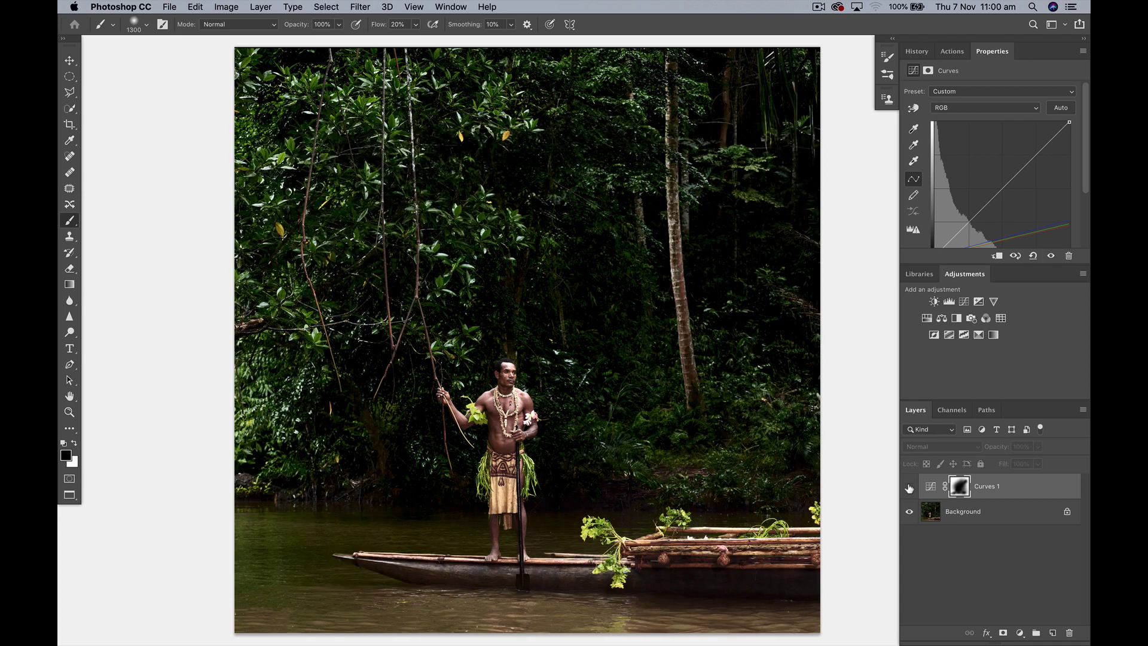
click(909, 487)
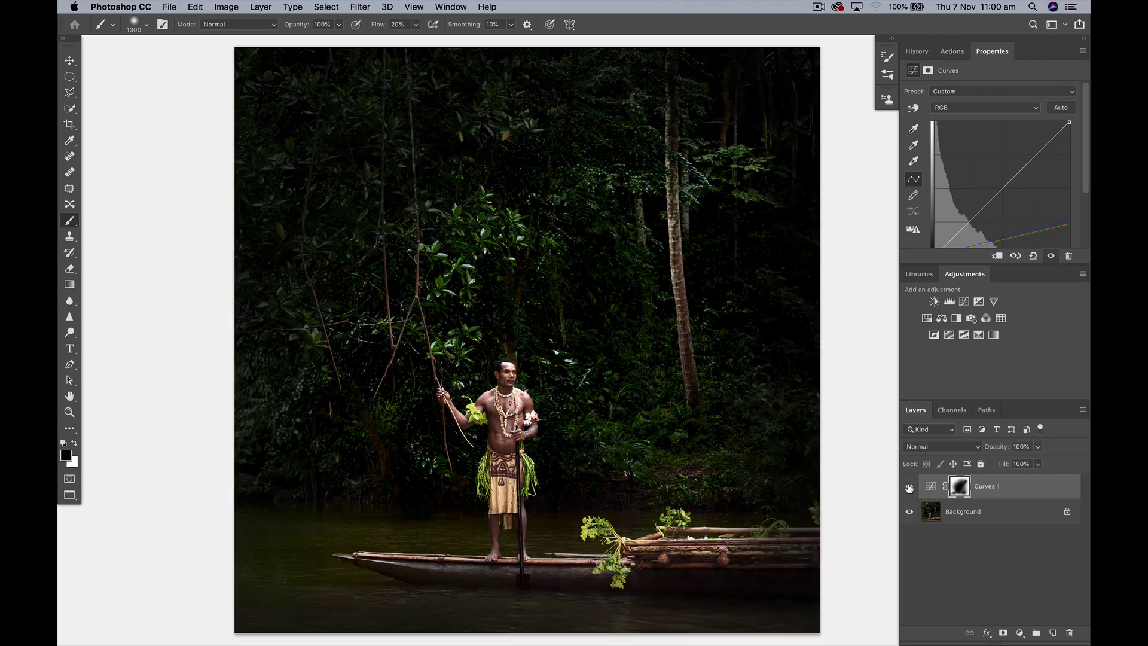